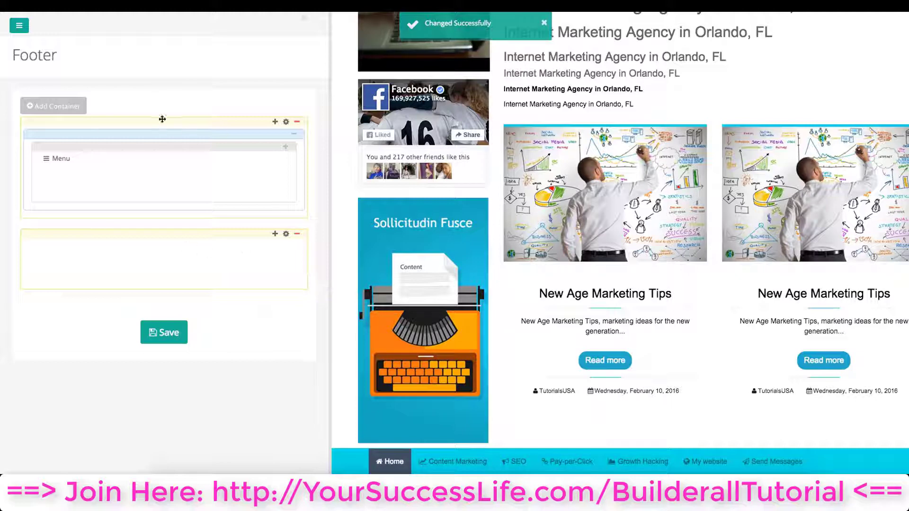
- Split the empty lower footer container into two columns of 66% and 33%
left_click(275, 235)
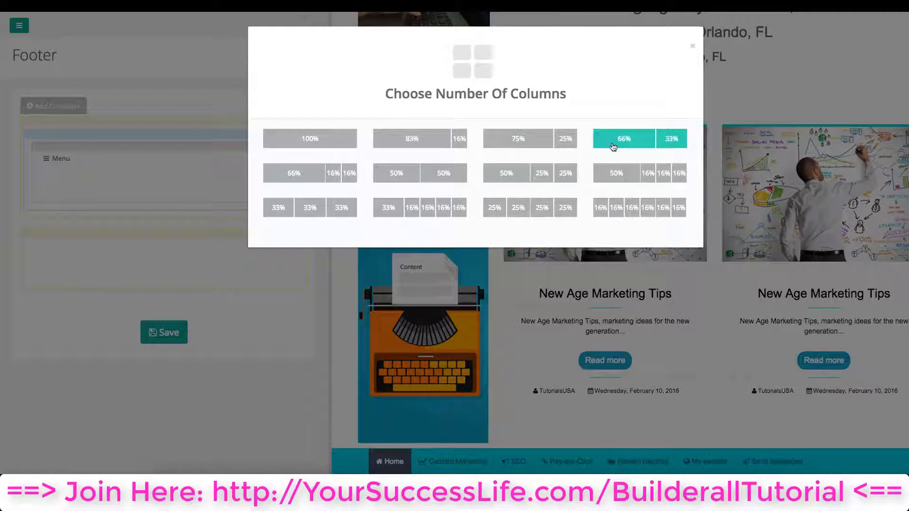
double_click(638, 139)
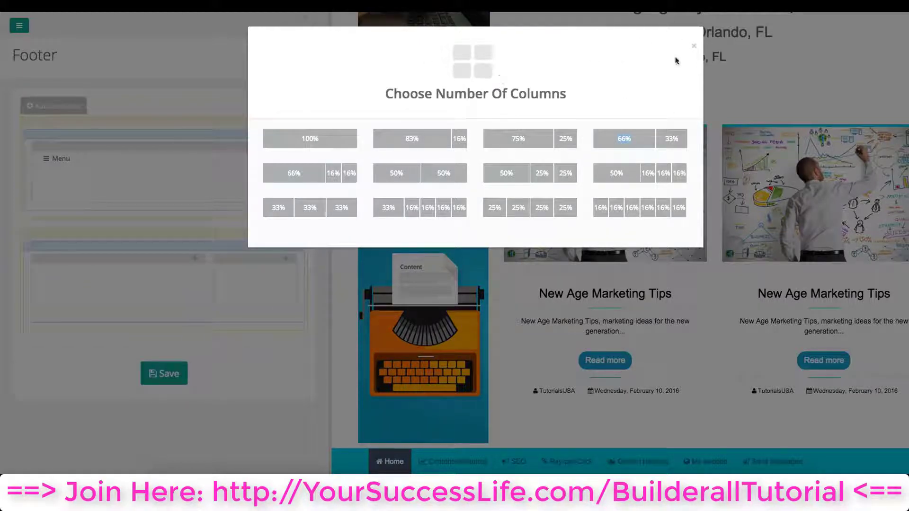
left_click(693, 46)
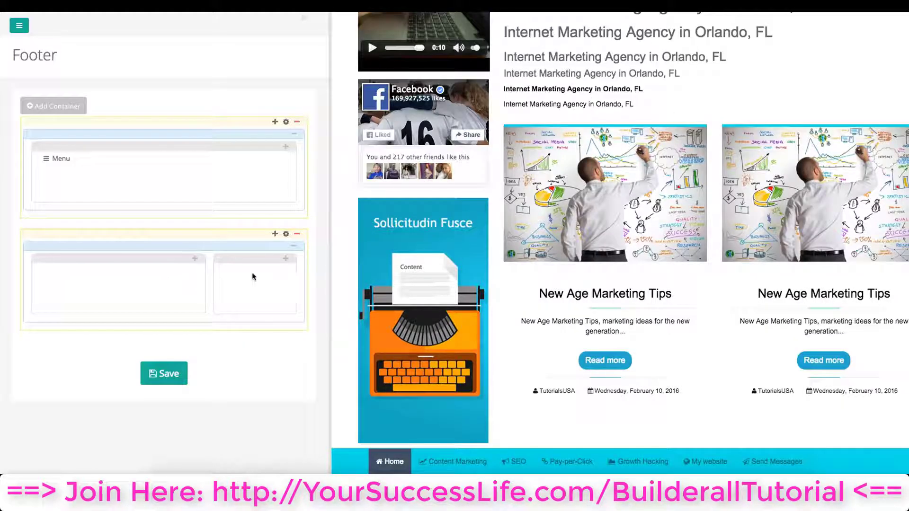
- Add a Facebook Pages plug-in to the 33% column with the small header on and friends posts off, and save the footer
left_click(285, 260)
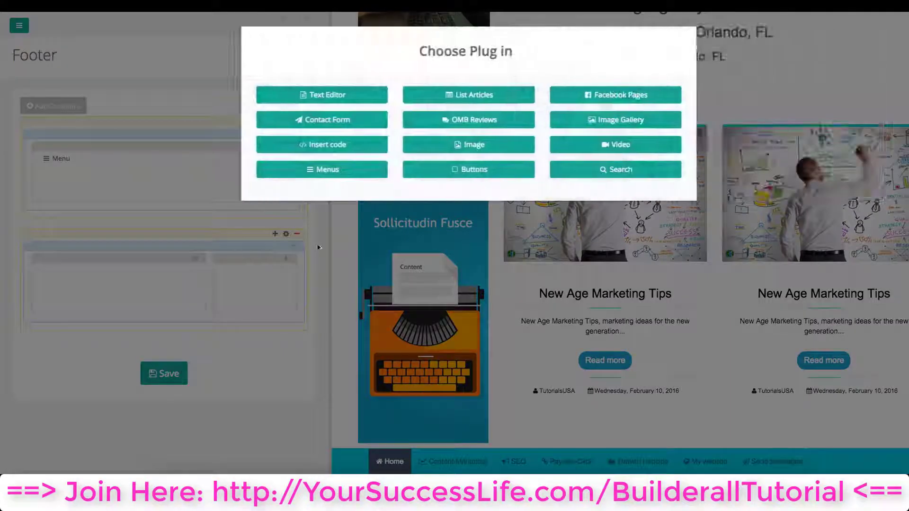
left_click(606, 101)
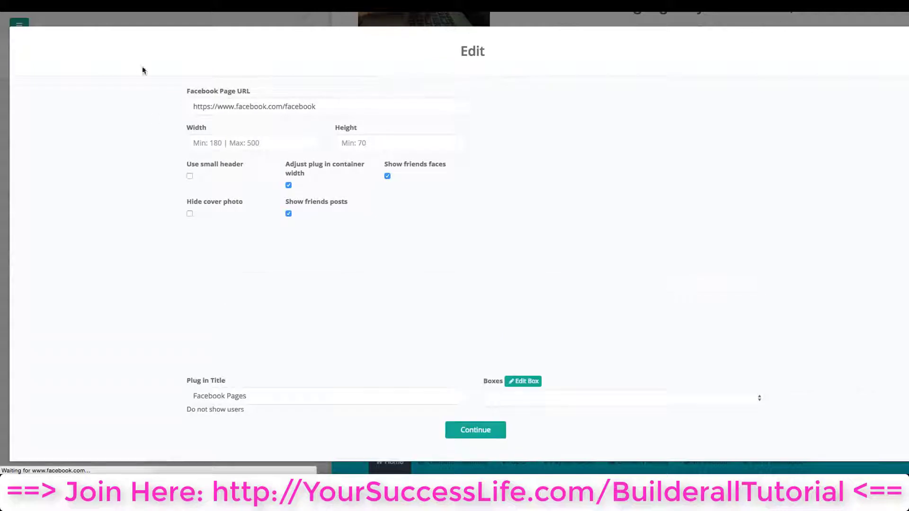
left_click(189, 177)
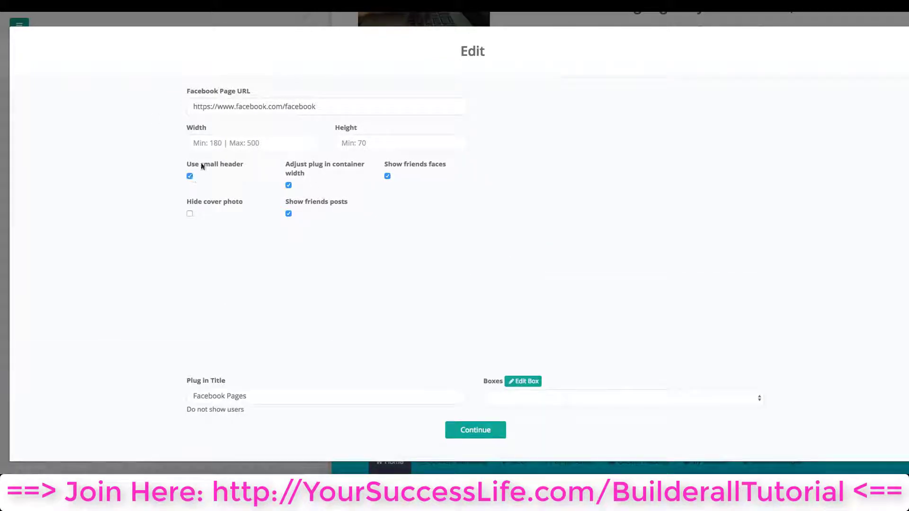
left_click(288, 214)
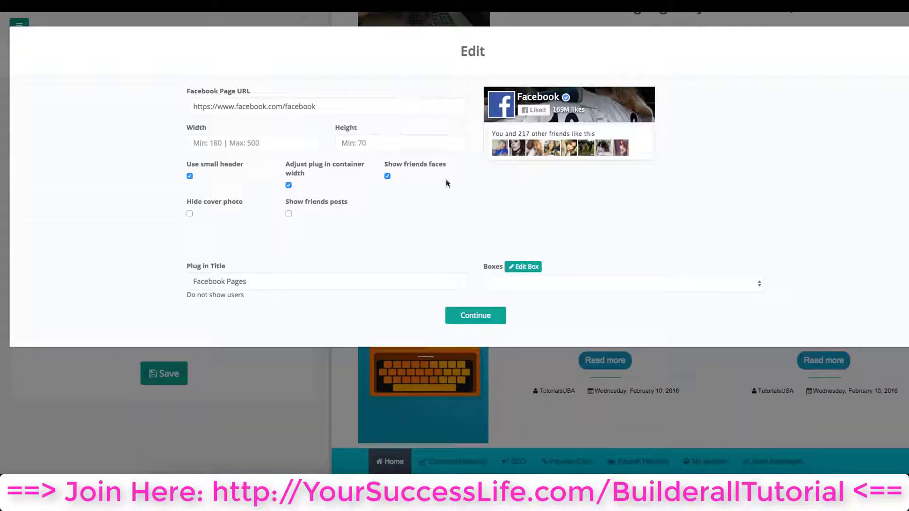
left_click(470, 321)
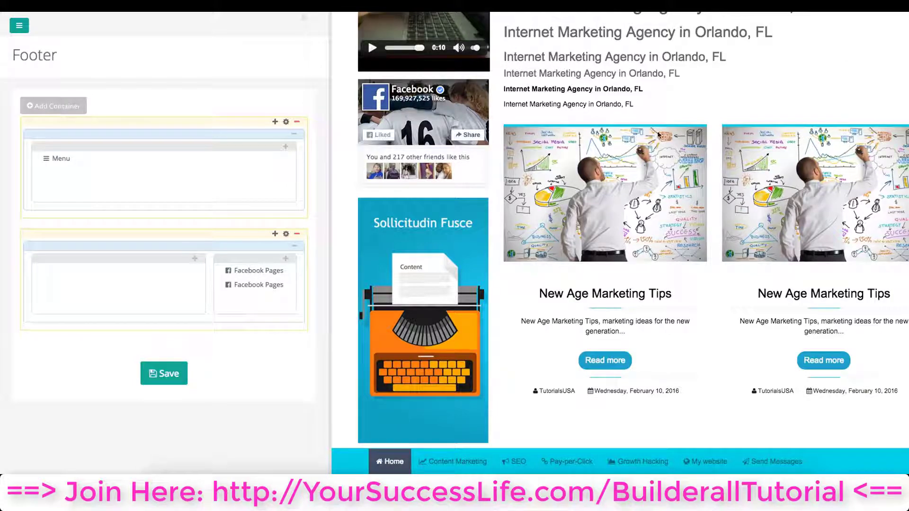
left_click(163, 374)
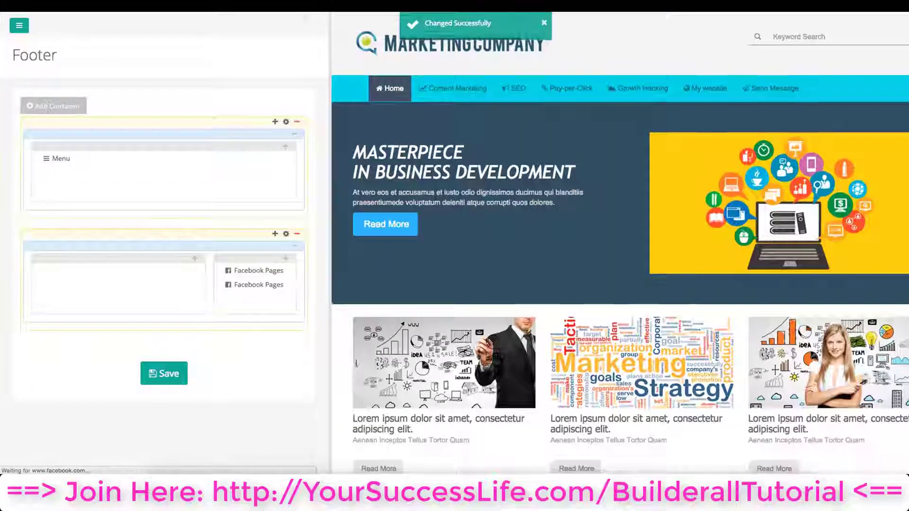
- Delete the duplicate Facebook Pages plug-in from the 33% column and save the footer
scroll(372, 366, "down", 10)
scroll(371, 363, "down", 7)
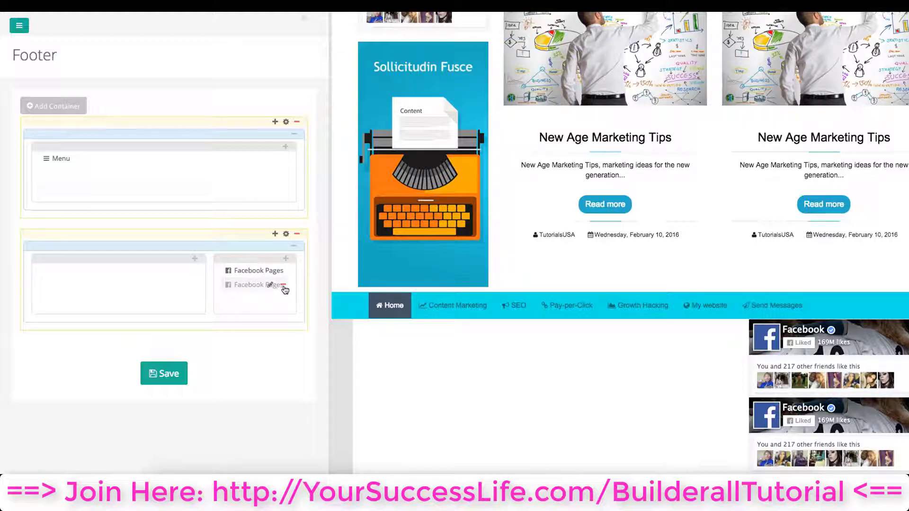
left_click(283, 285)
left_click(583, 154)
left_click(180, 380)
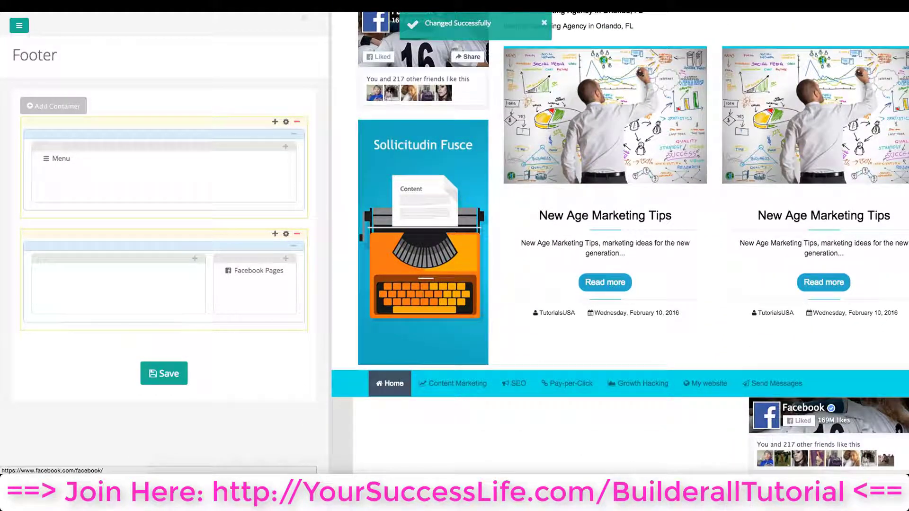
- Add a Text Editor plug-in to the 66% column with the text "Here you can place more information about your business or topics."
left_click(195, 260)
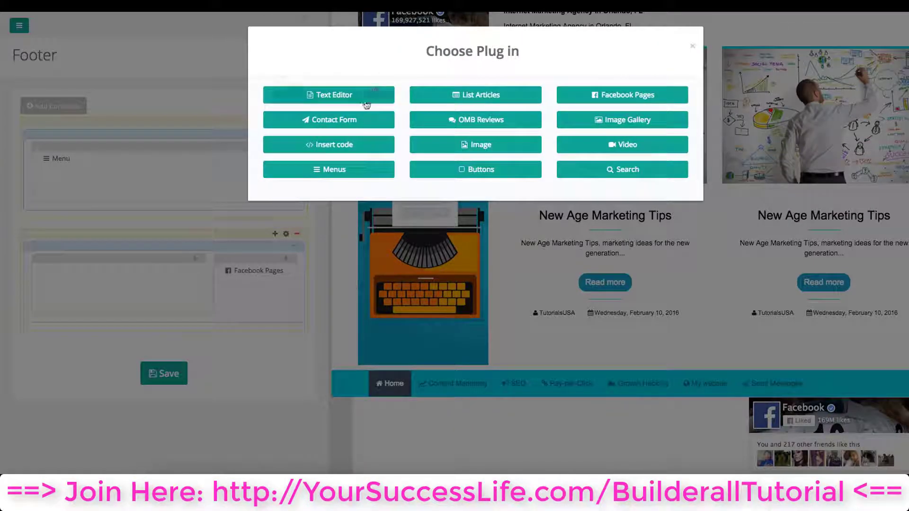
left_click(367, 99)
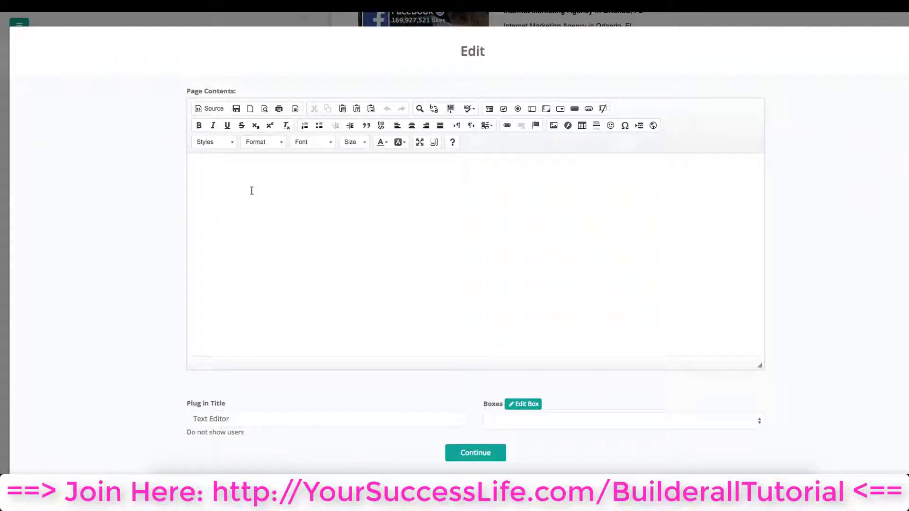
left_click(251, 191)
type("Here you can place more information about your business or topics.")
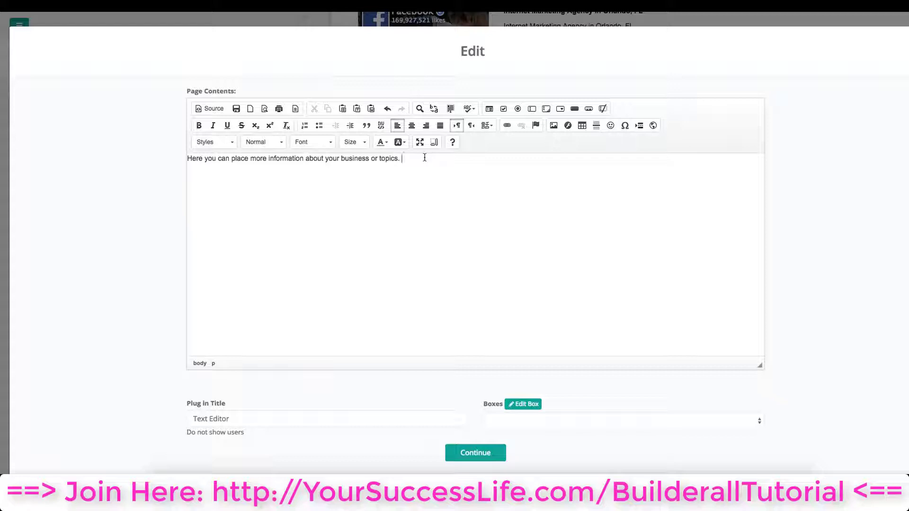
- Repeat the sentence eight more times in the same paragraph, apply the text and save the footer
type("Here you can place more information about your business or topics.")
key("ctrl+v")
key("ctrl+v")
key("ctrl+v")
key("ctrl+v")
key("ctrl+v")
key("ctrl+v")
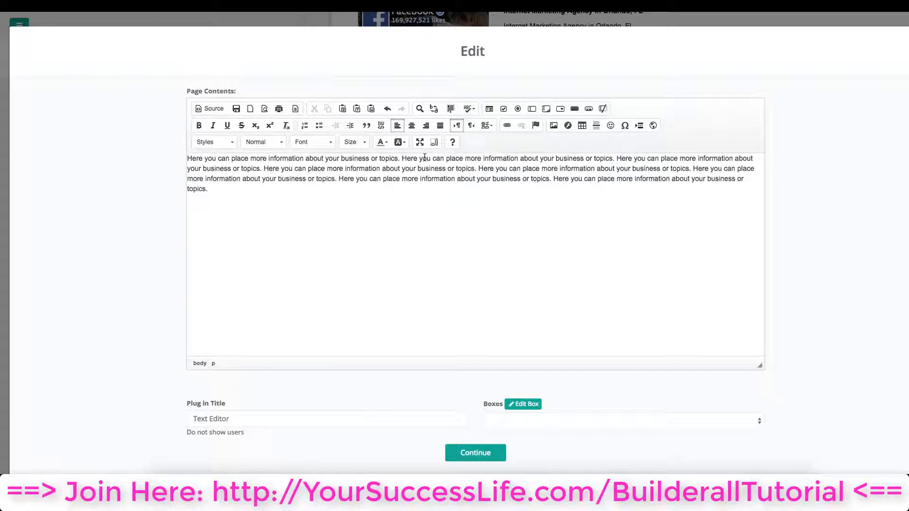
type("Here you can place more information about your business or topics.")
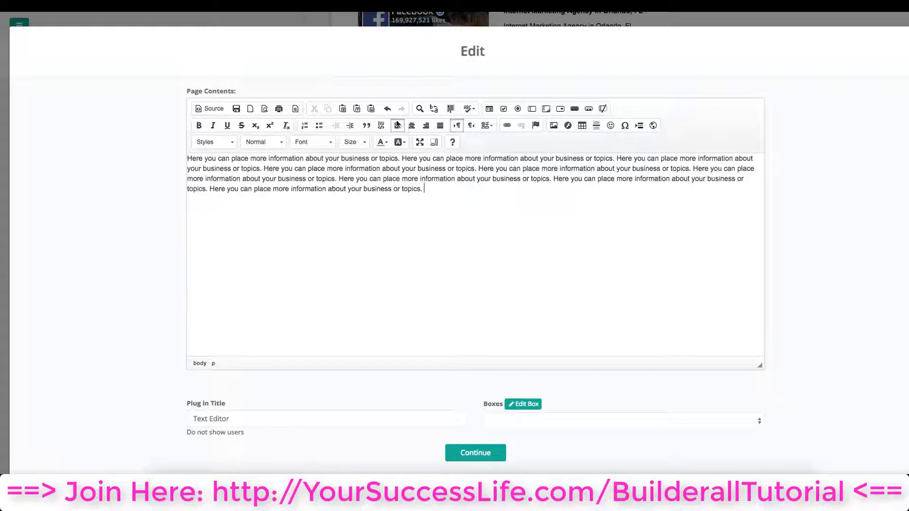
left_click(476, 455)
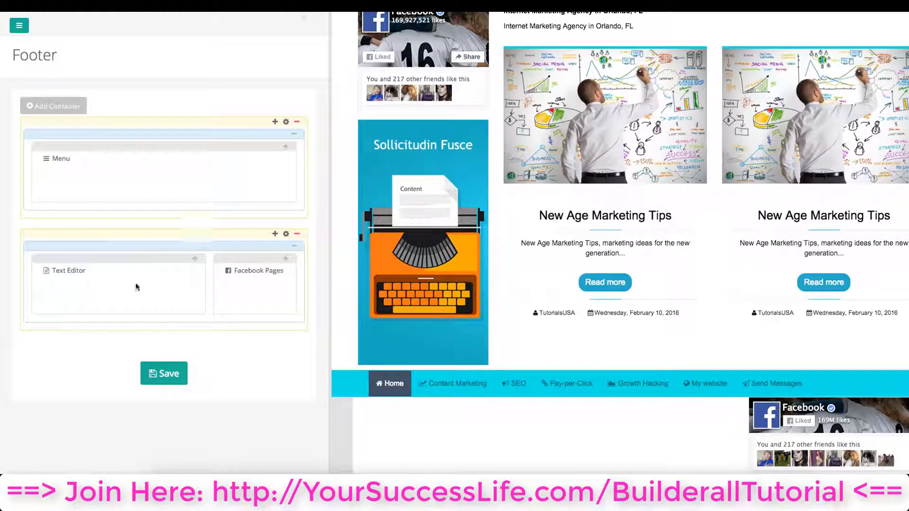
left_click(151, 375)
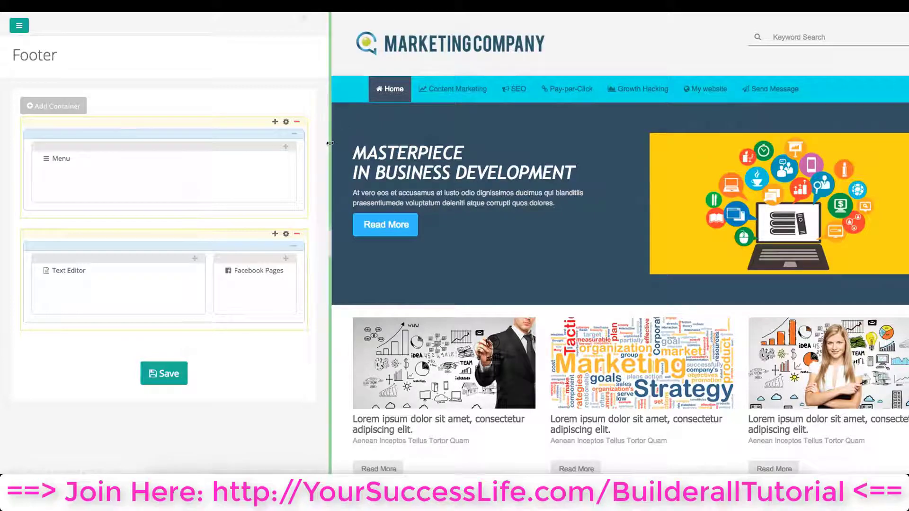
- Copy the lower container's background color #e0e0e0 to its content background color, and save the footer
scroll(572, 323, "down", 15)
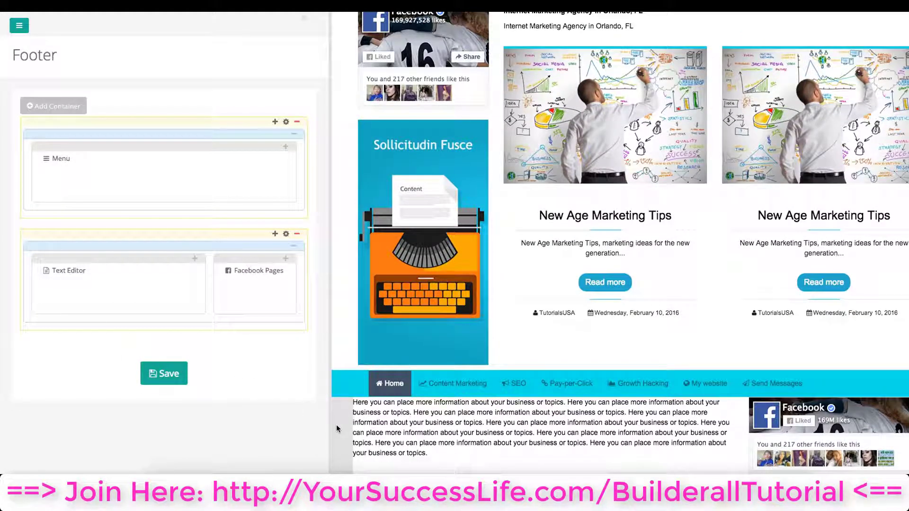
left_click(286, 235)
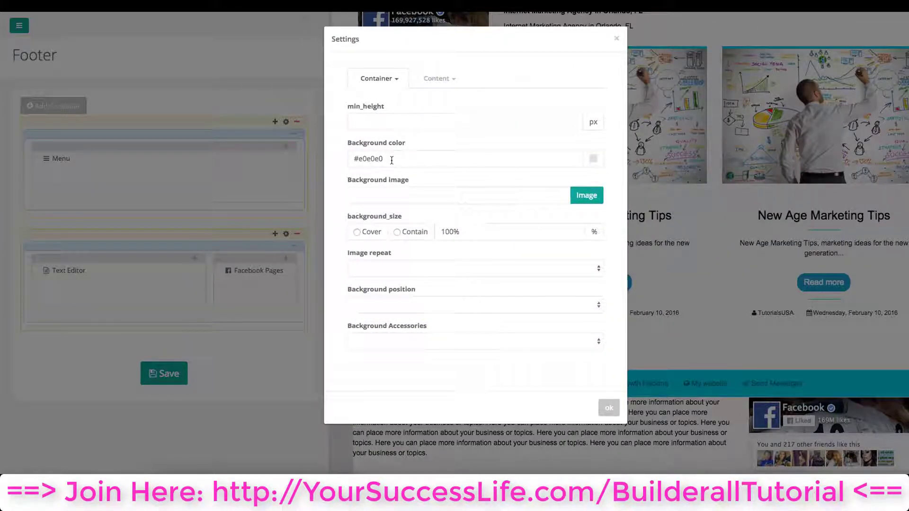
left_click_drag(391, 162, 347, 157)
key("ctrl+c")
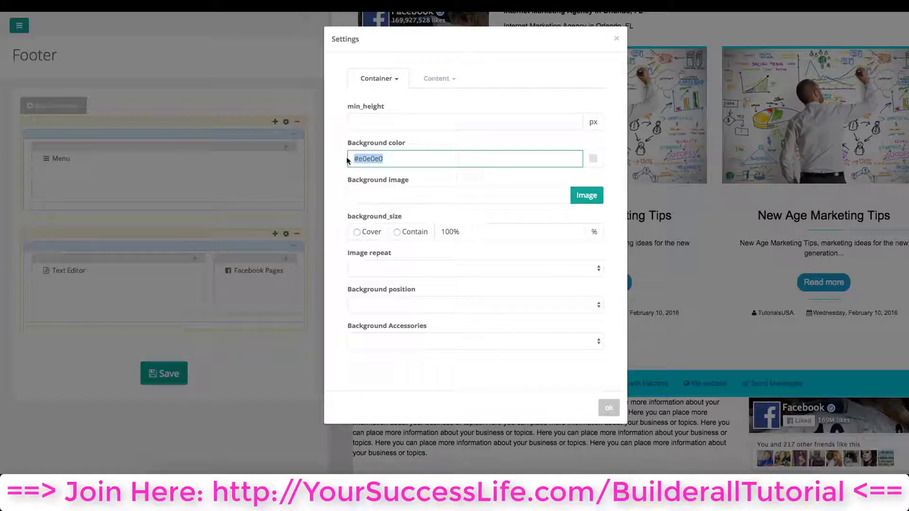
left_click(431, 83)
left_click(433, 97)
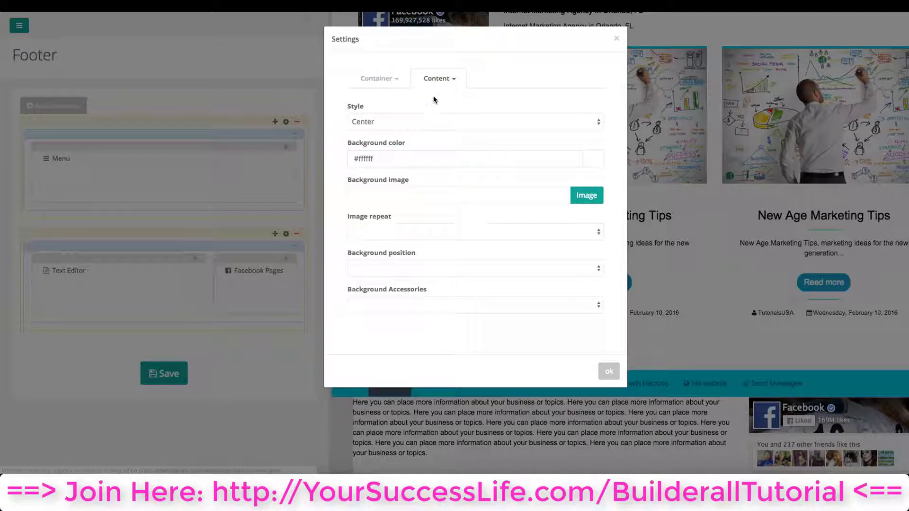
left_click_drag(384, 159, 332, 159)
key("BackSpace")
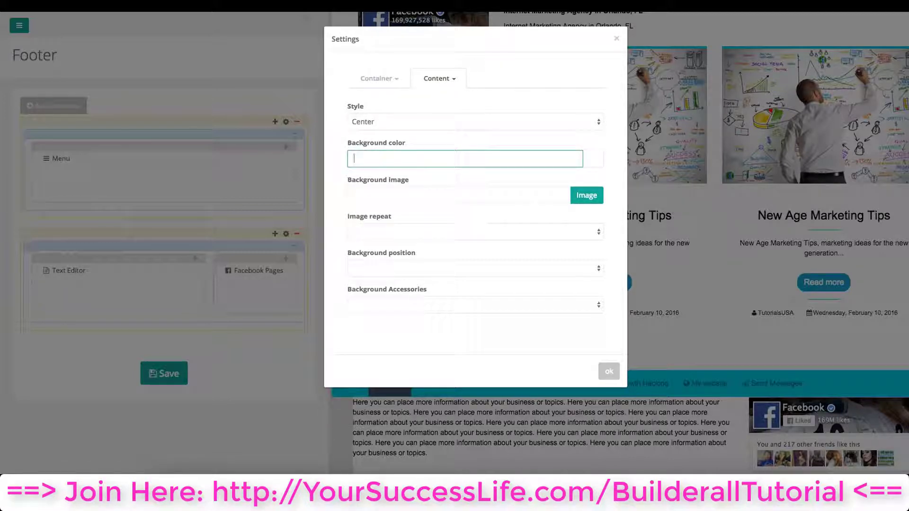
key("ctrl+v")
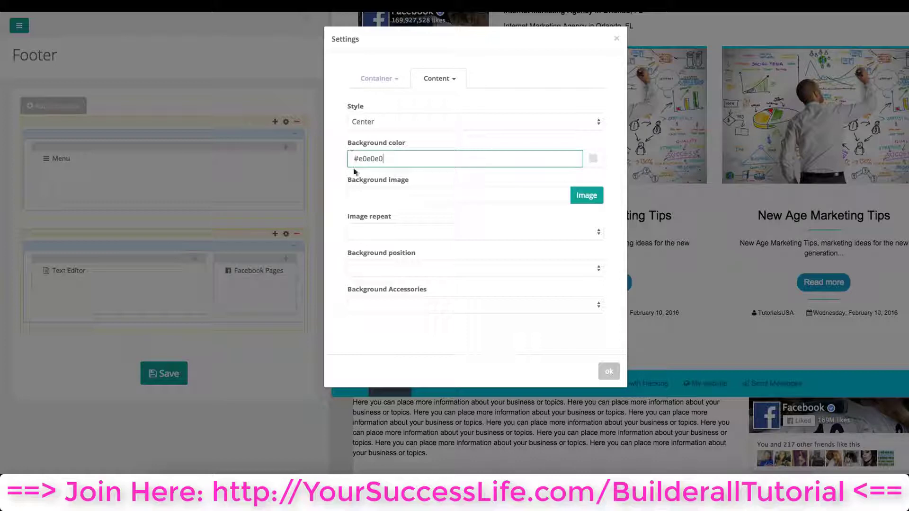
left_click(608, 371)
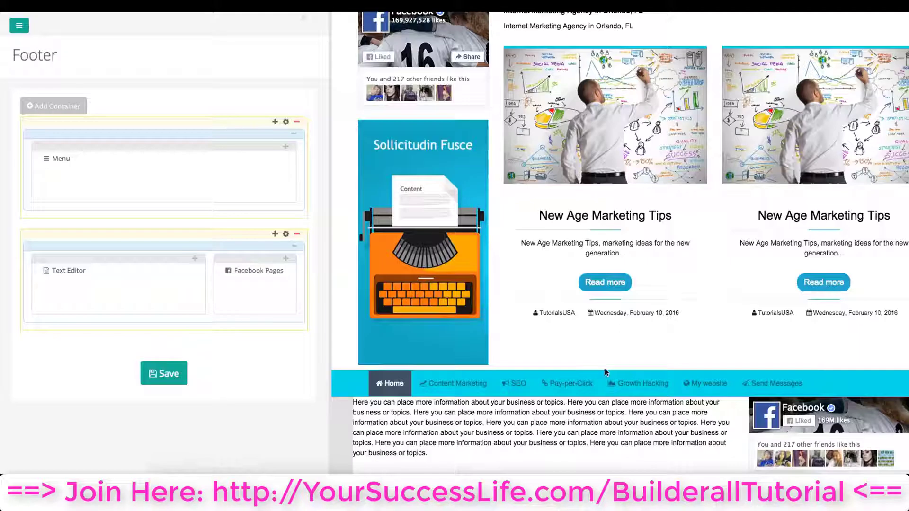
left_click(165, 381)
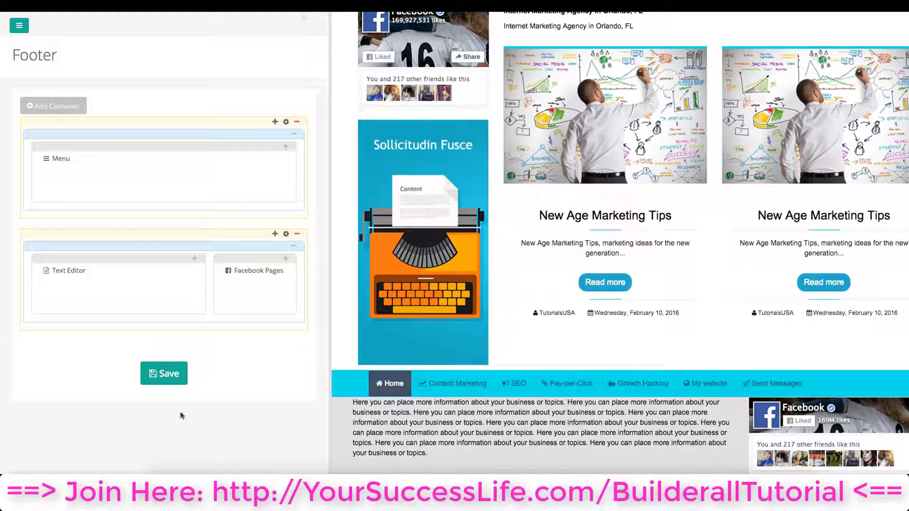
- Delete the last three repeated sentences from the footer's Text Editor plug-in
left_click(179, 274)
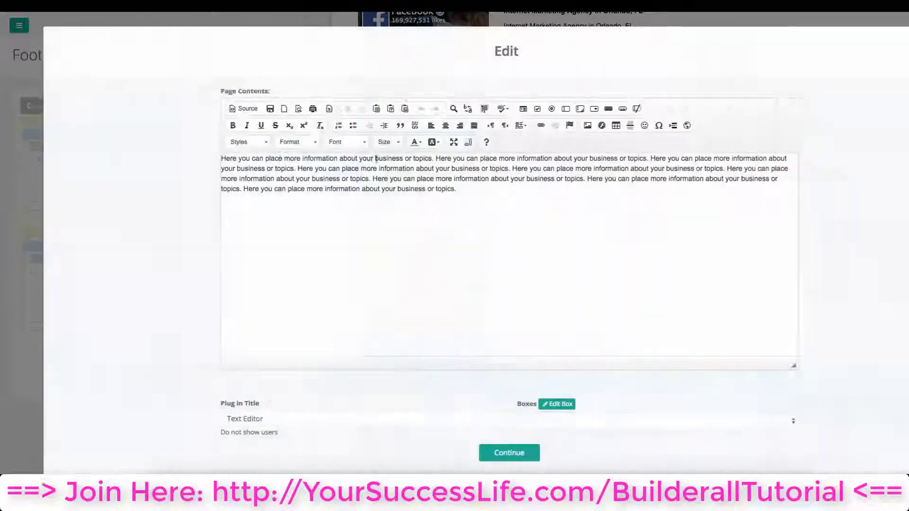
left_click_drag(188, 197, 343, 180)
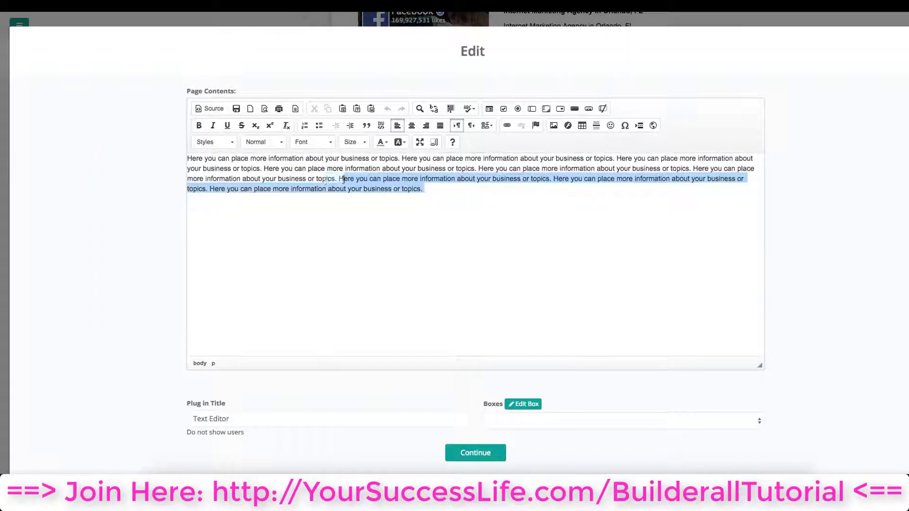
key("BackSpace")
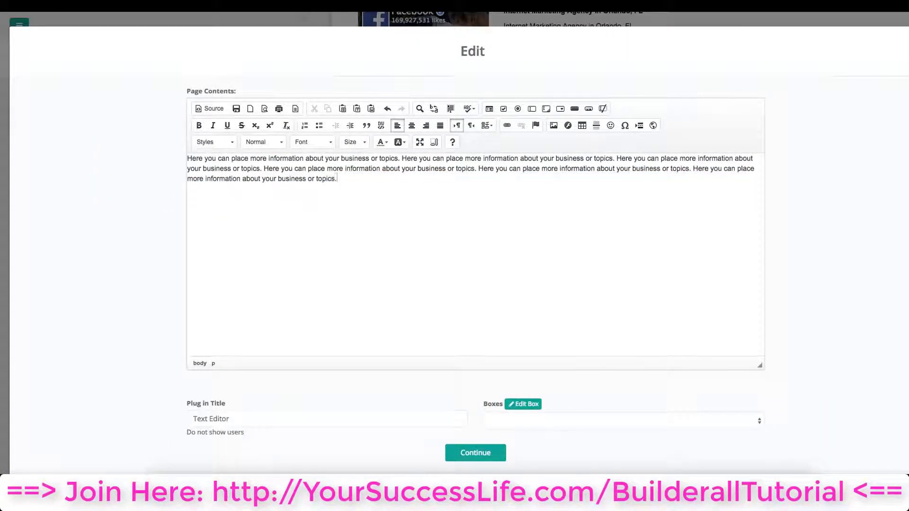
- Center the remaining paragraph in the Text Editor plug-in, apply it and save the footer
left_click_drag(340, 179, 172, 157)
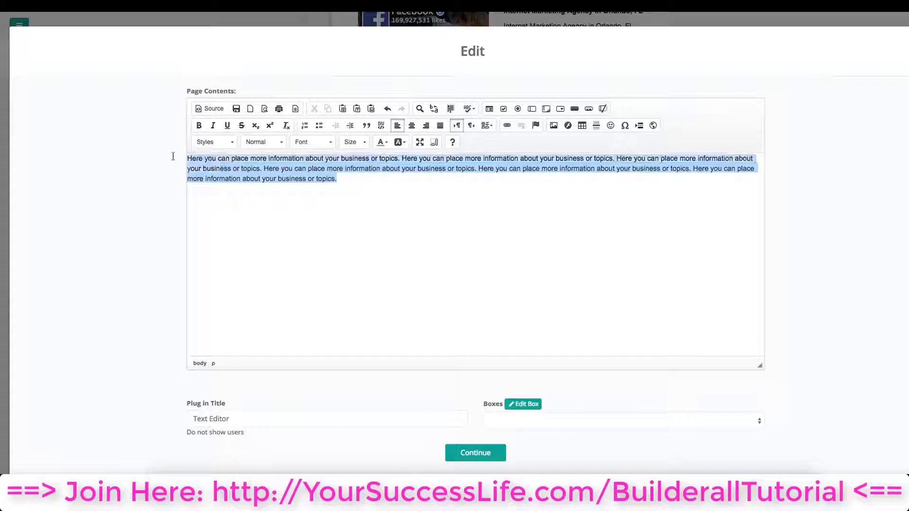
left_click(412, 126)
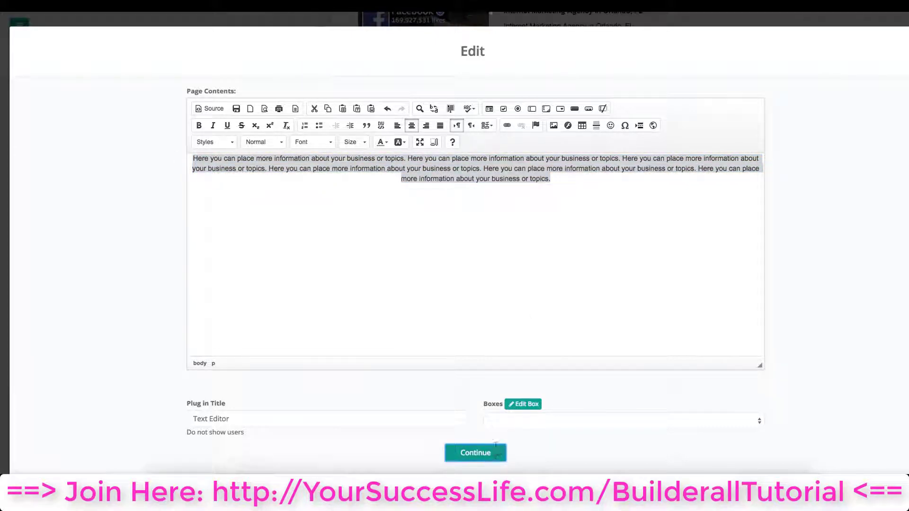
left_click(496, 453)
left_click(176, 371)
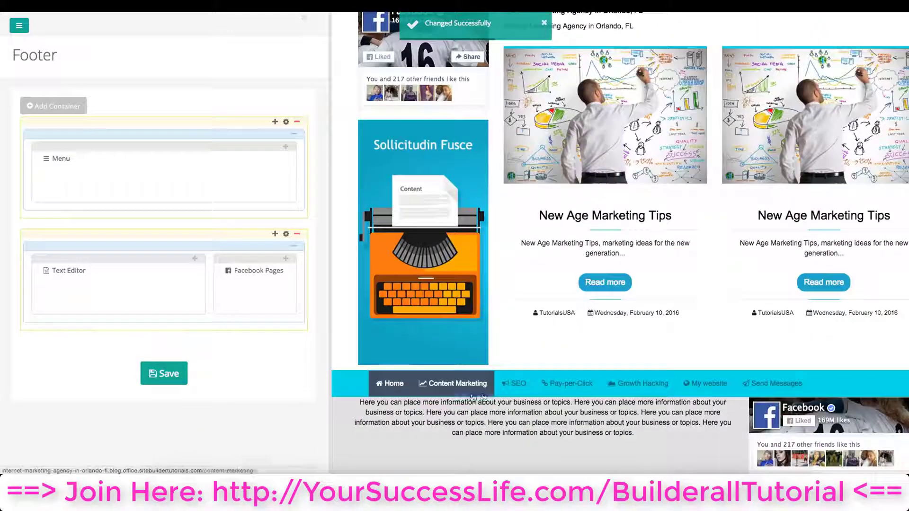
- Add a Buttons plug-in below the footer's Text Editor, set to fill the entire space with Medium button size
left_click(195, 259)
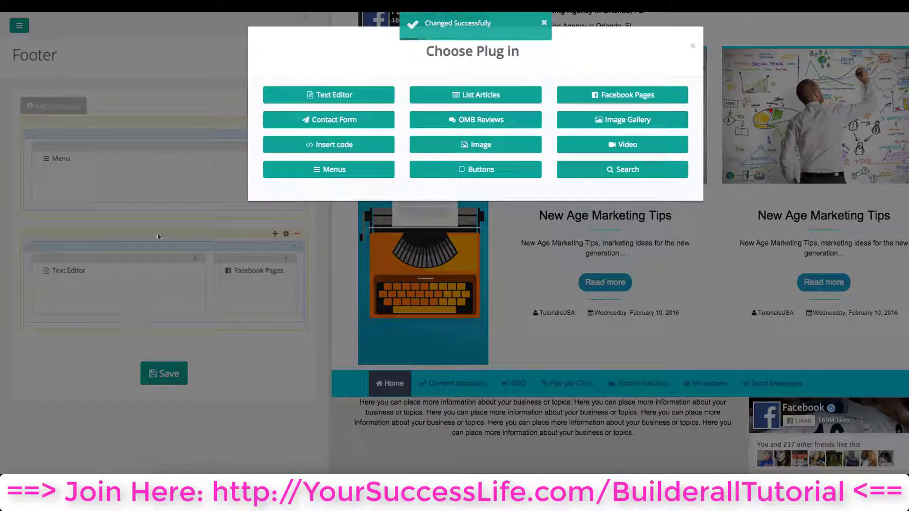
left_click(486, 172)
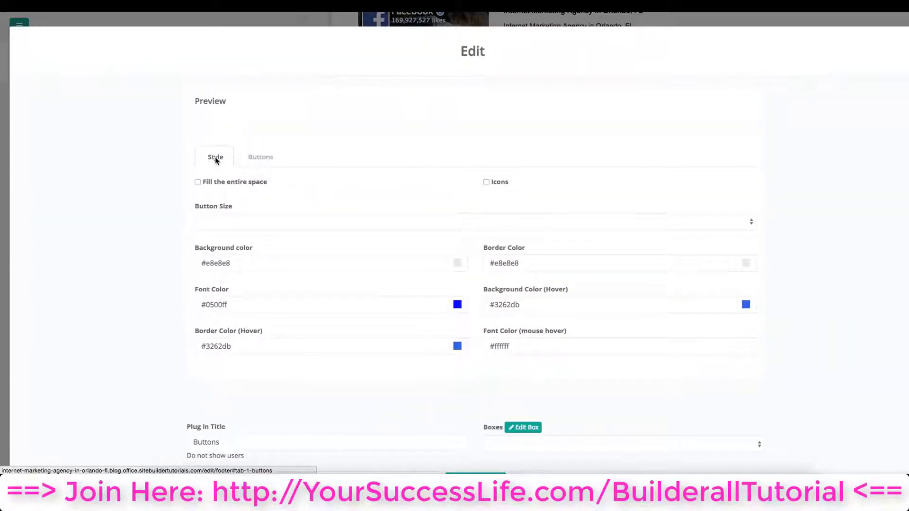
left_click(198, 183)
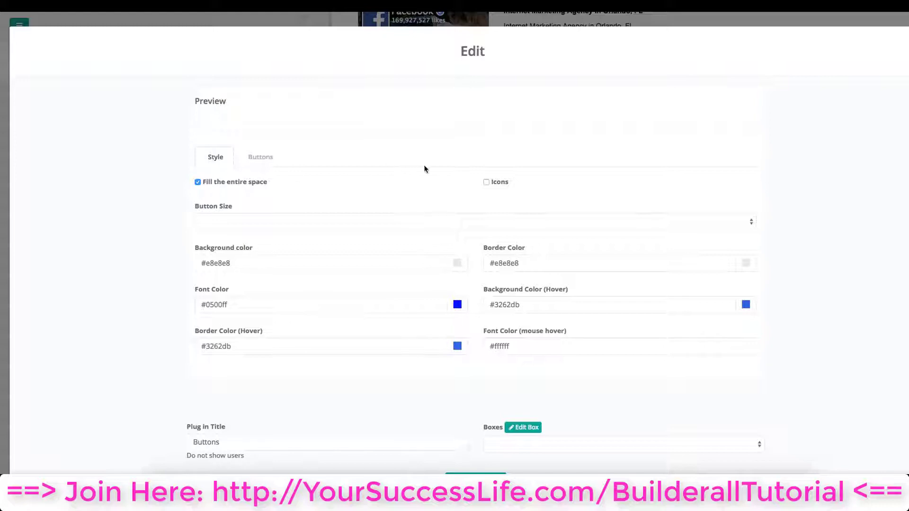
left_click(219, 223)
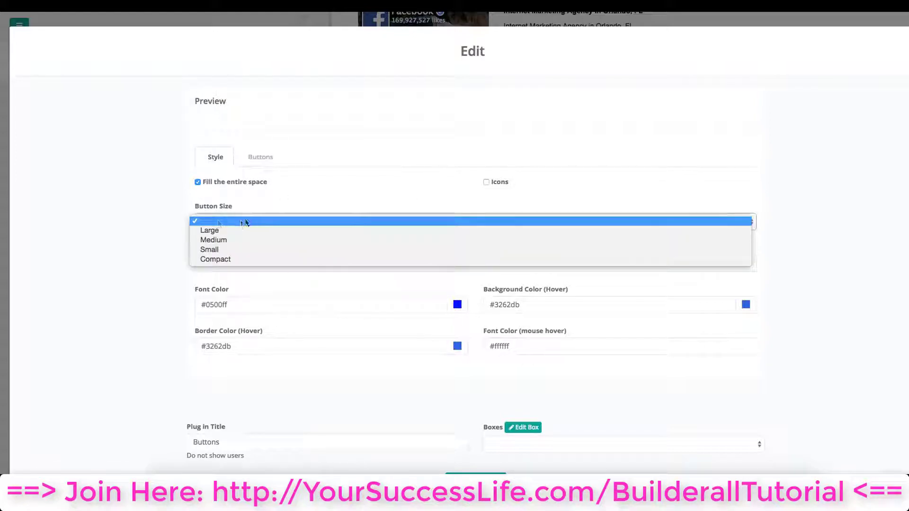
left_click(234, 240)
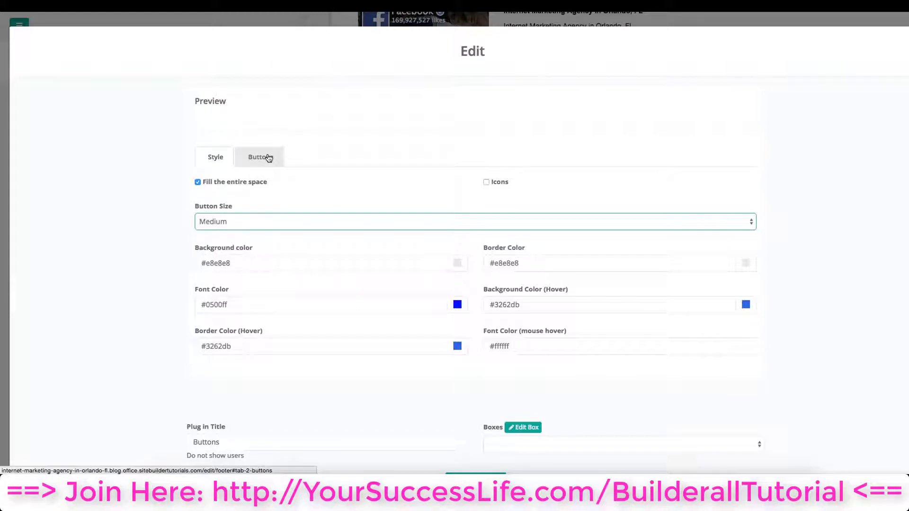
left_click(265, 121)
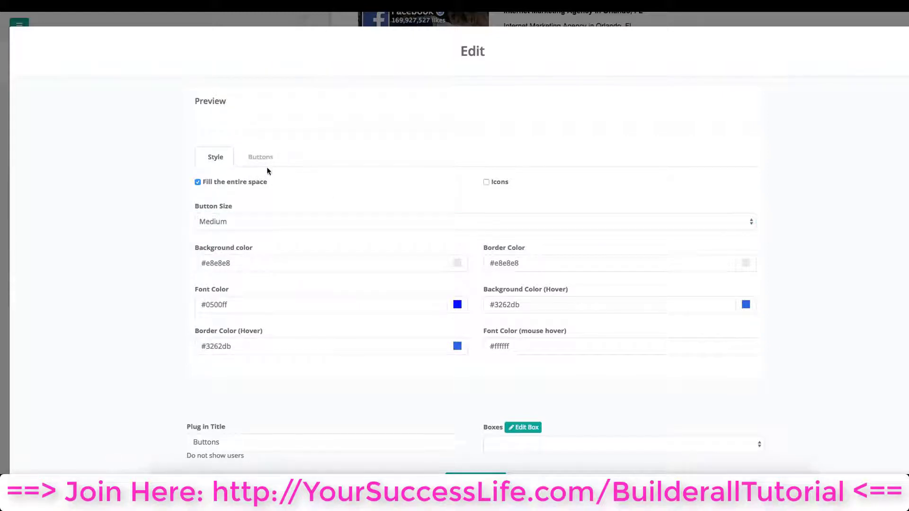
- Title the Buttons plug-in "Click Here" and continue to place it in the footer layout
scroll(315, 364, "down", 1)
double_click(208, 389)
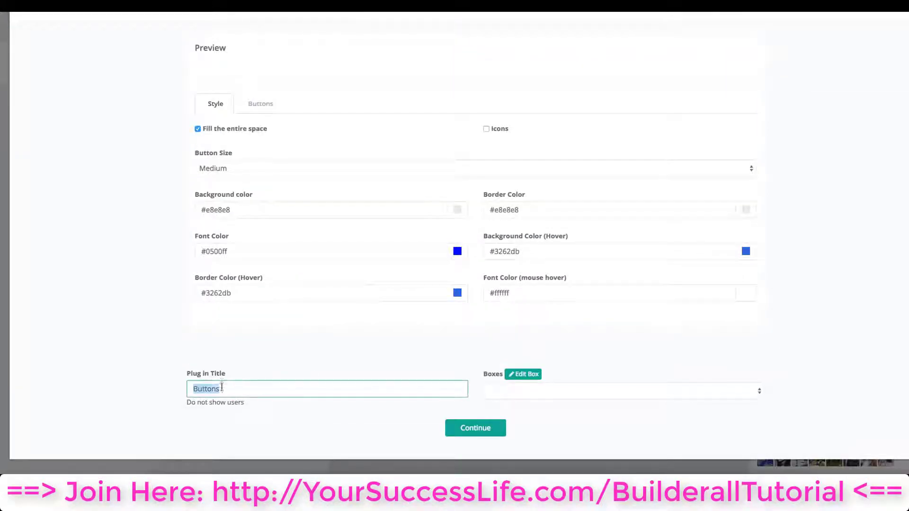
double_click(222, 391)
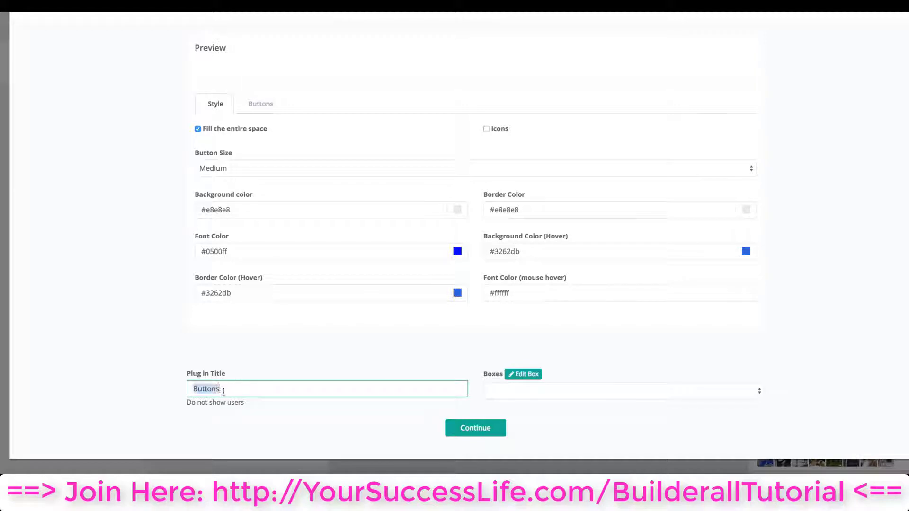
type("Click Here")
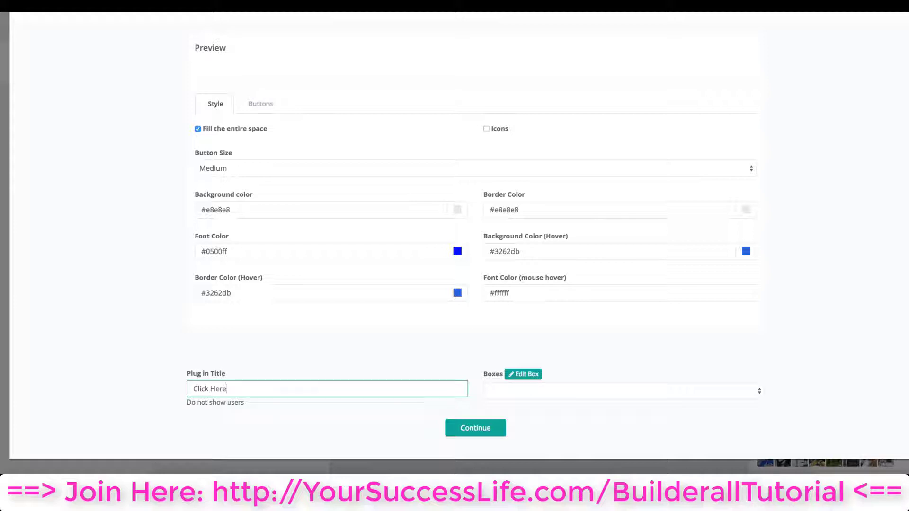
left_click(383, 367)
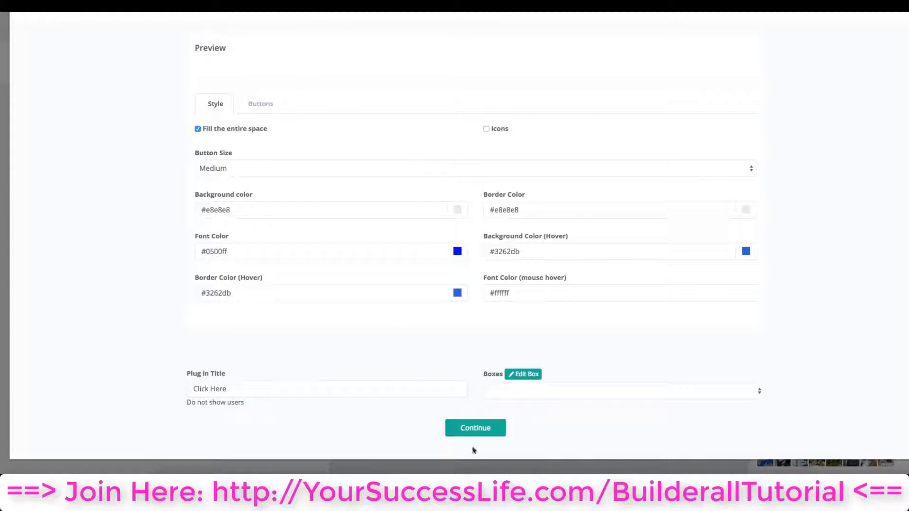
left_click(470, 435)
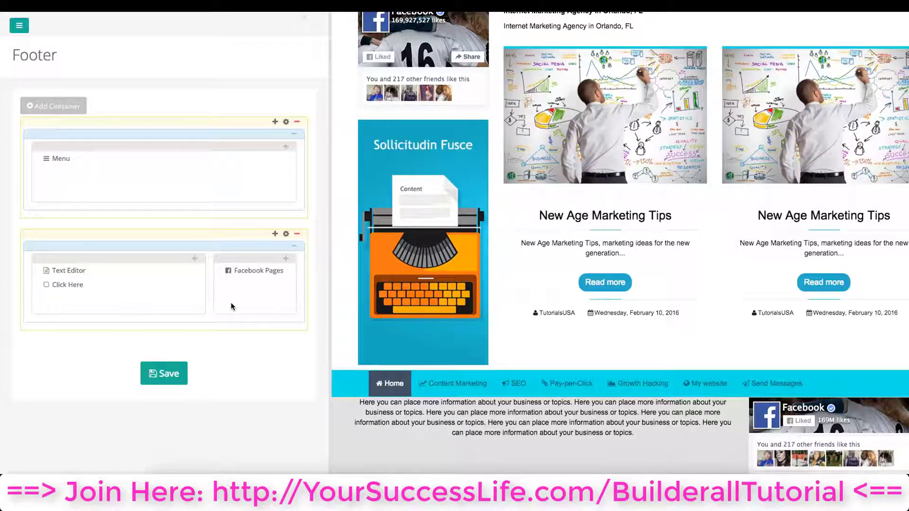
- Add a new button titled "Click Here" to the Click Here plug-in, leaving its icon, destination and link empty
left_click(179, 285)
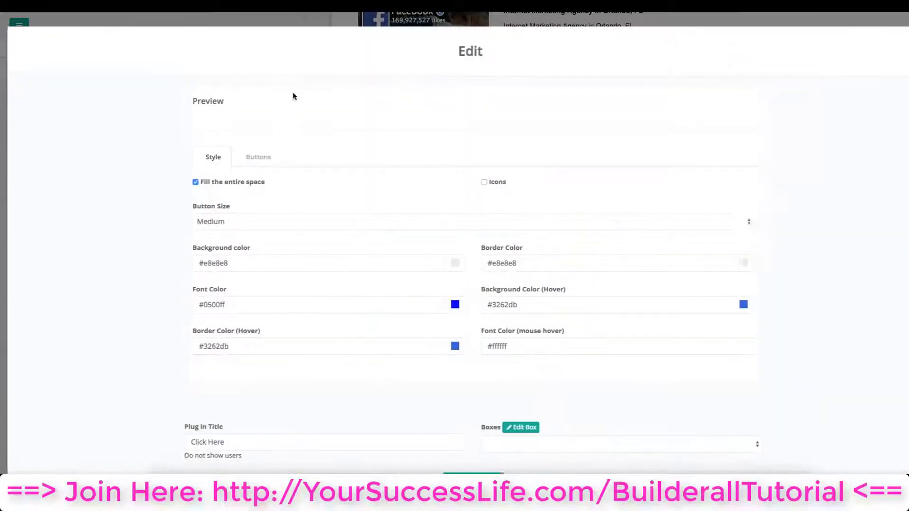
left_click(260, 158)
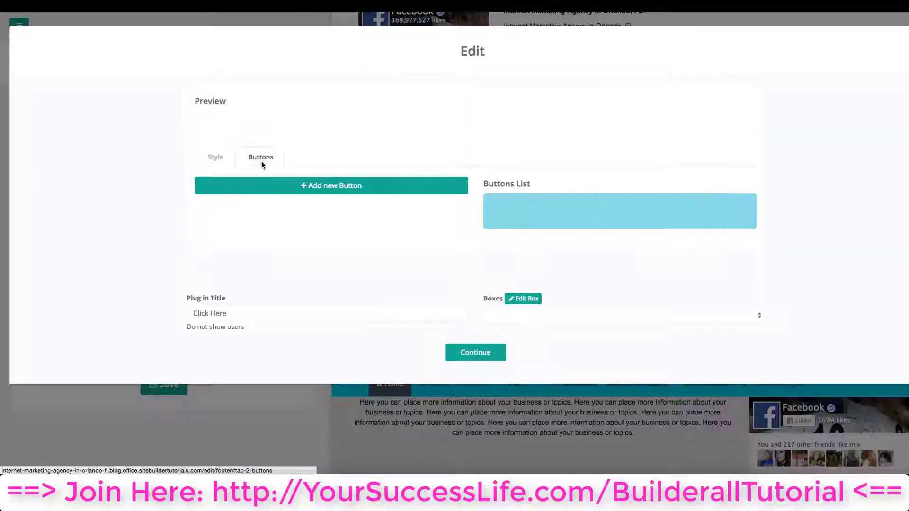
left_click(328, 187)
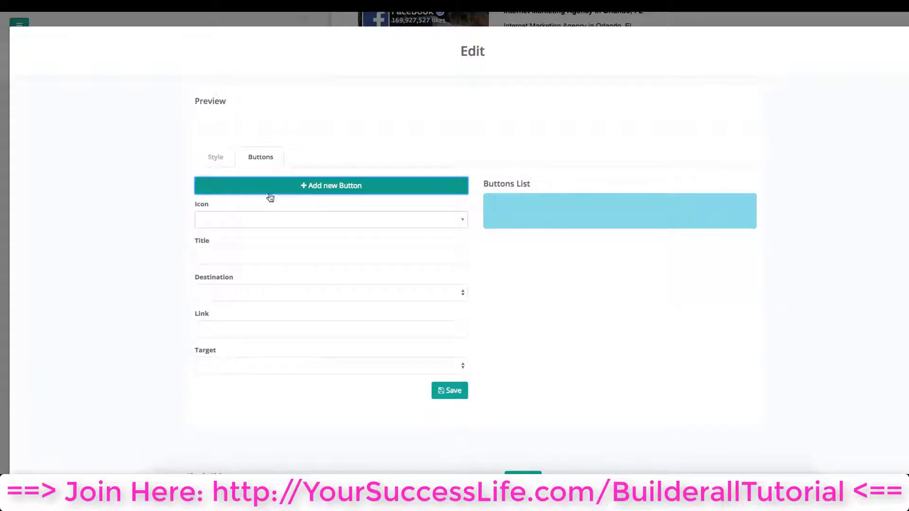
left_click(263, 219)
left_click(492, 258)
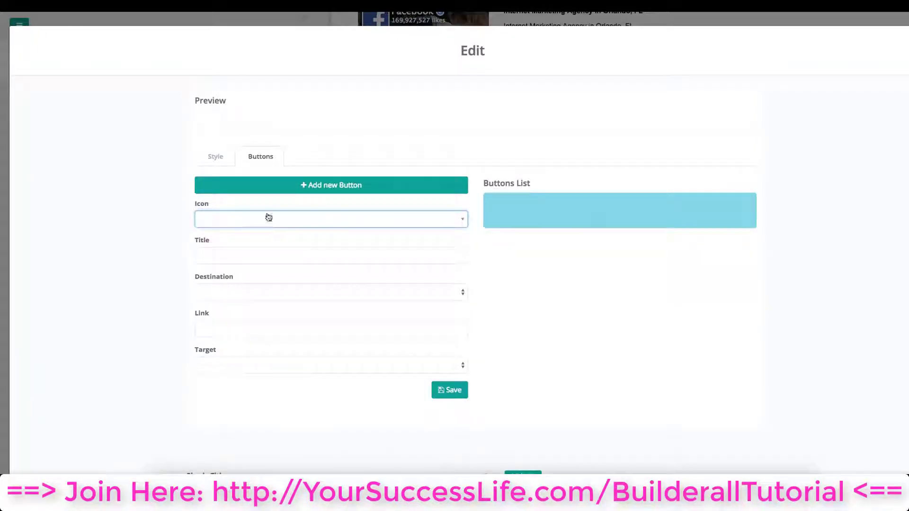
left_click(304, 255)
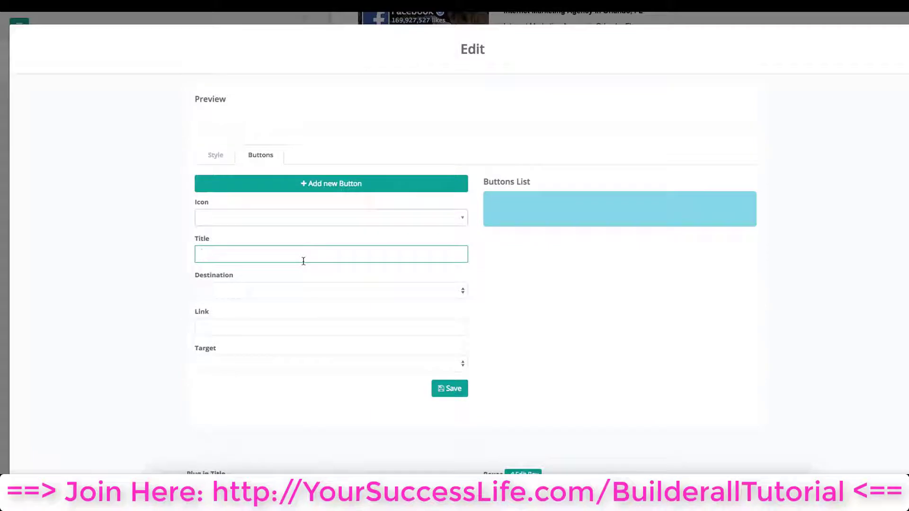
type("Click Here")
left_click(312, 291)
left_click(312, 290)
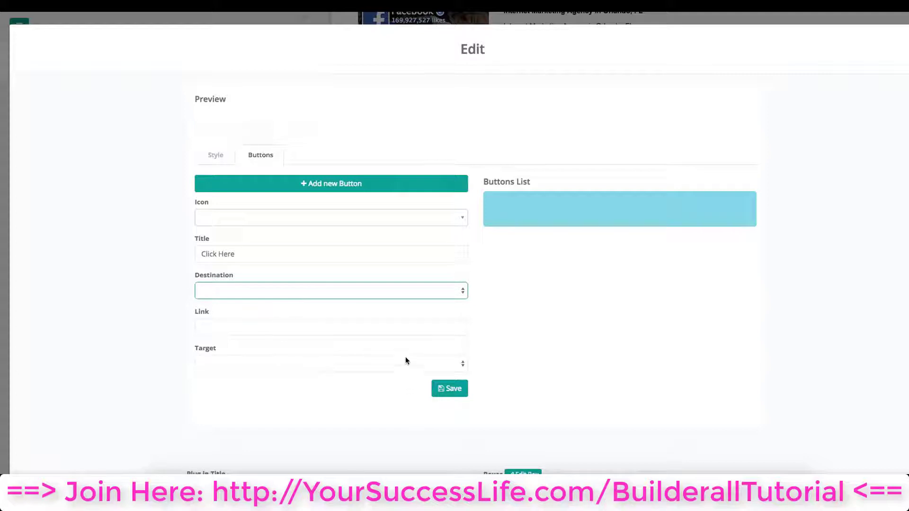
left_click(455, 389)
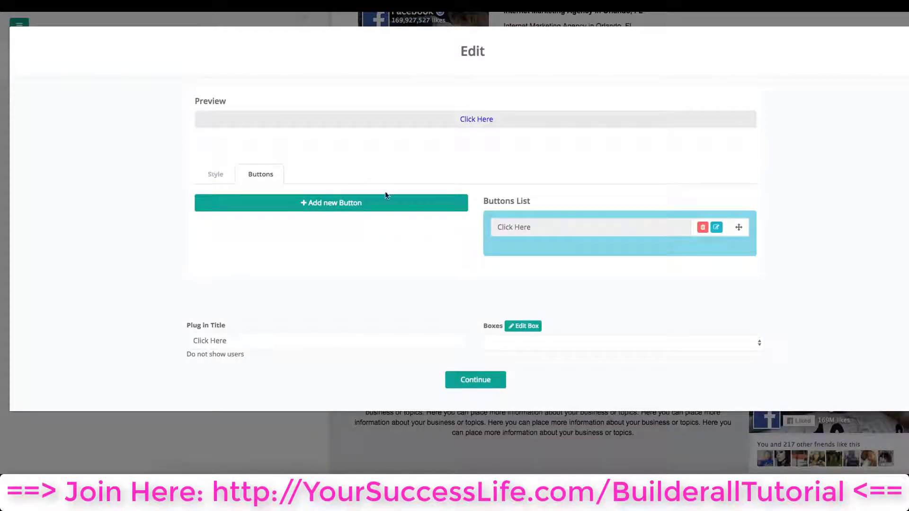
- Review the plug-in's style and button list, apply the plug-in changes and save the footer
left_click(218, 176)
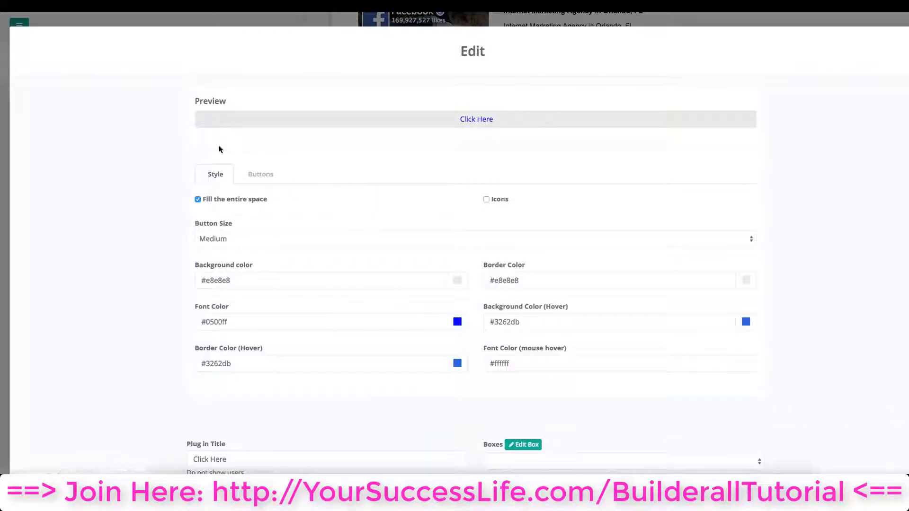
left_click(263, 176)
left_click(474, 378)
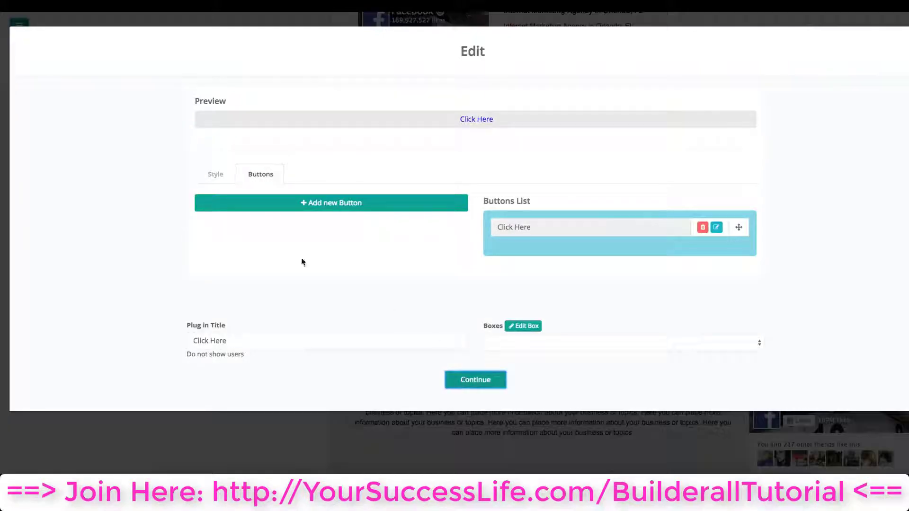
left_click(150, 378)
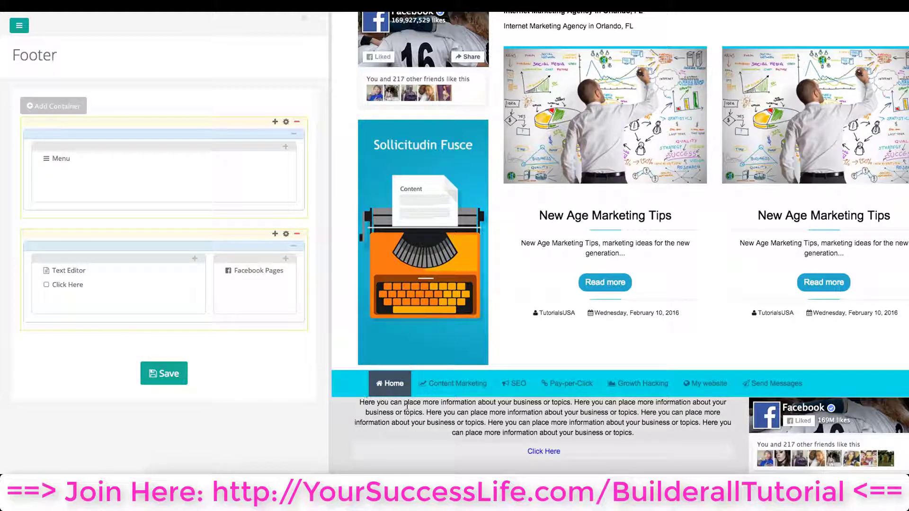
- Set the lower footer container's top margin to 20 px, save the footer and check its spacing in the preview
left_click(286, 235)
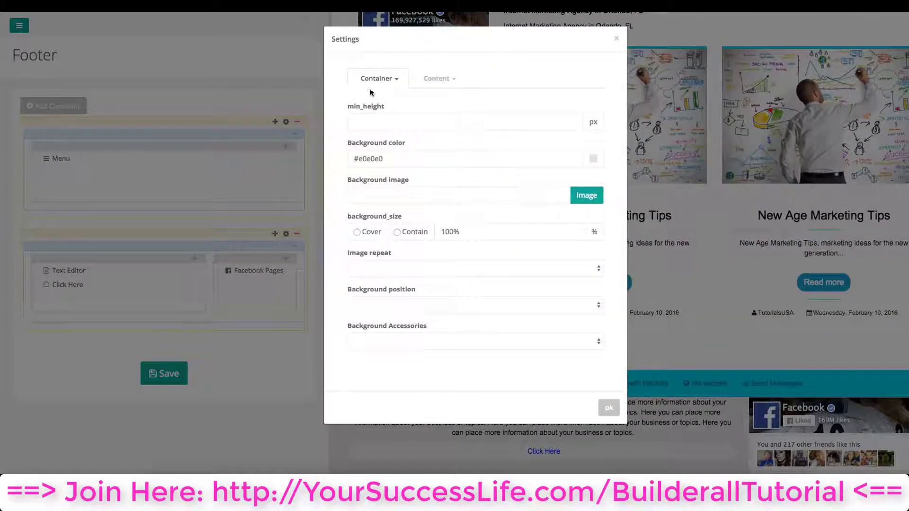
left_click(375, 80)
left_click(372, 115)
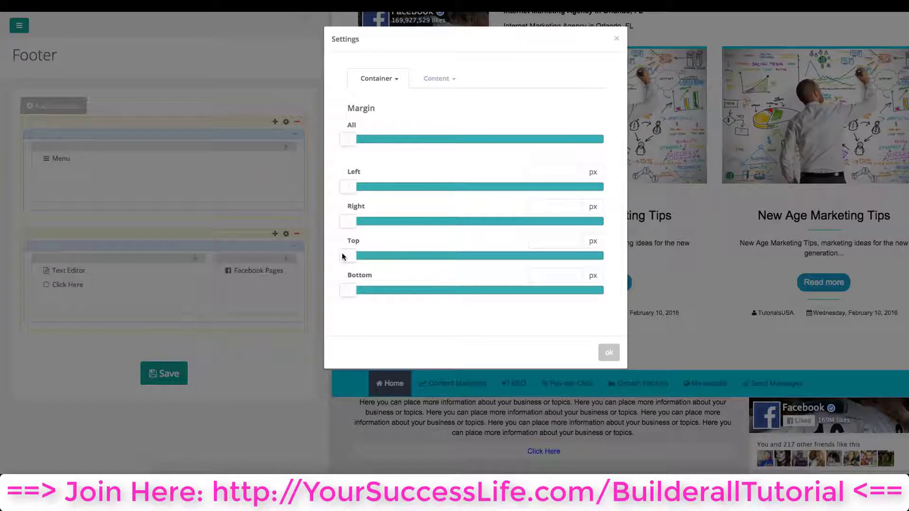
left_click_drag(343, 254, 356, 254)
double_click(561, 243)
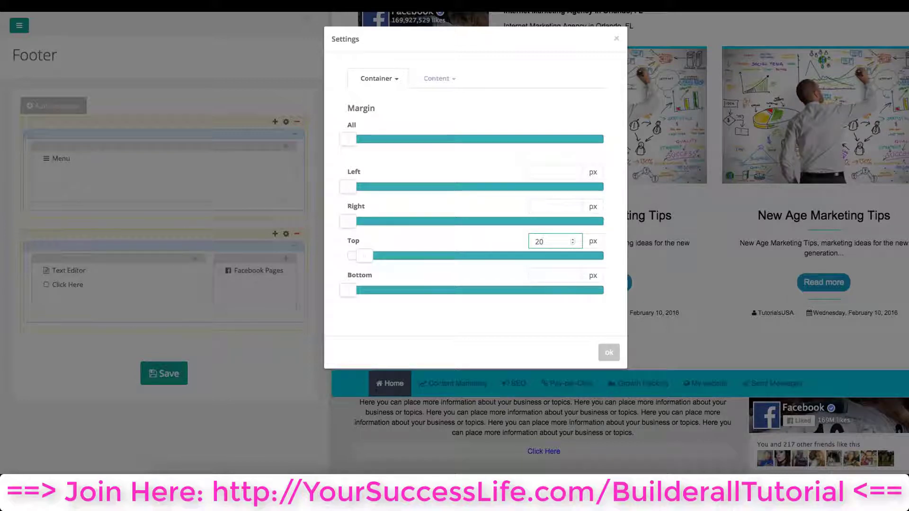
left_click(609, 352)
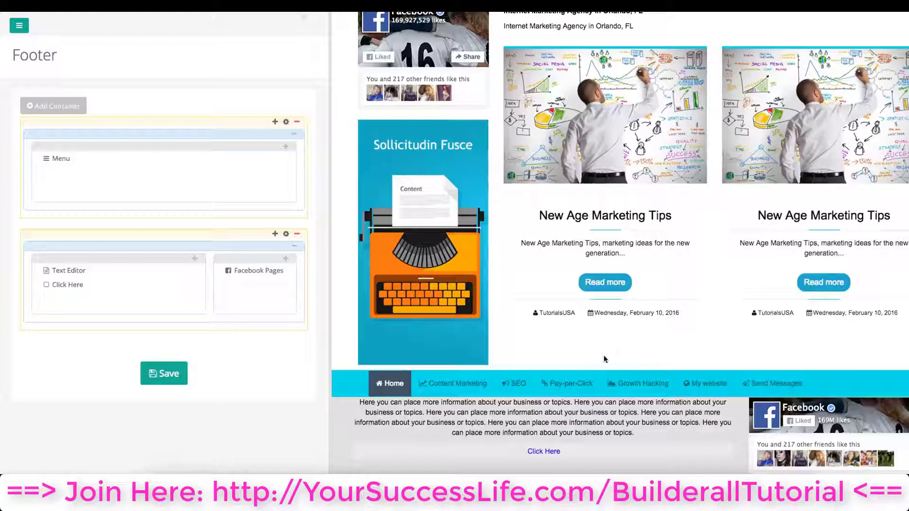
left_click(177, 374)
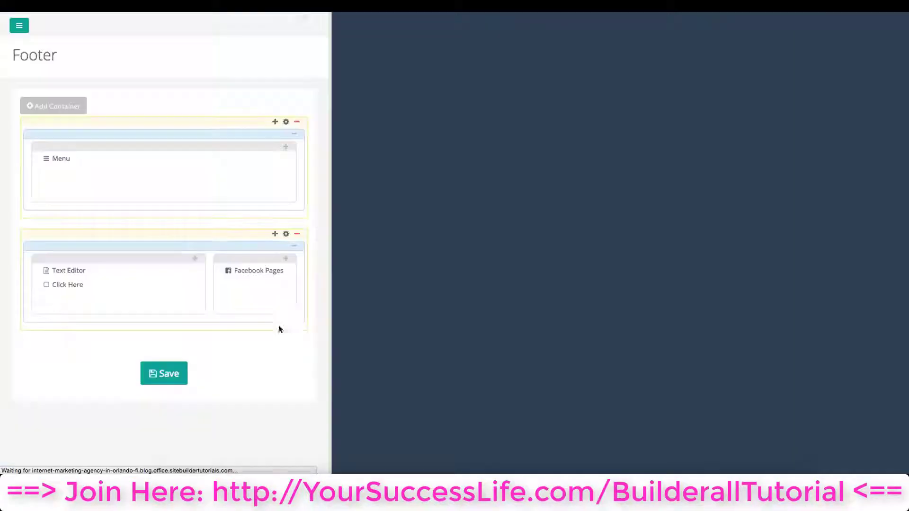
scroll(462, 332, "down", 20)
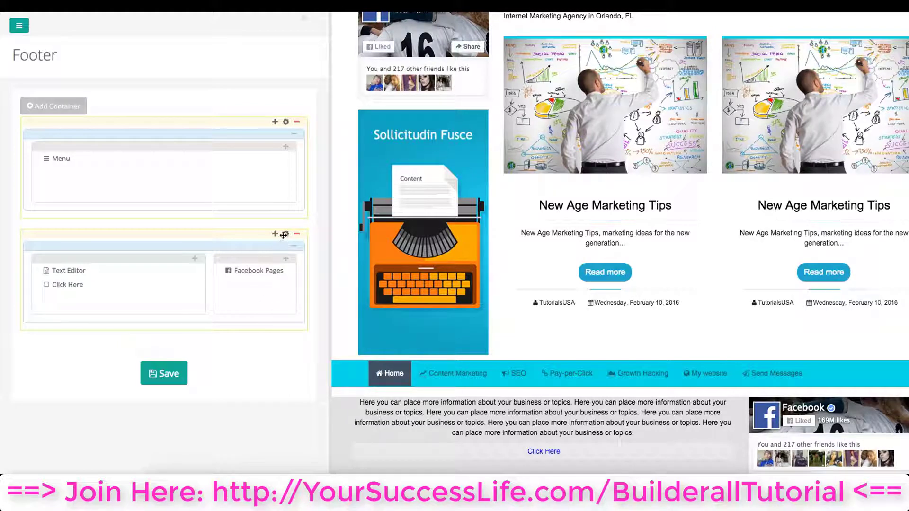
- Reset the lower footer container's top margin to 0 px and save the footer
left_click(286, 234)
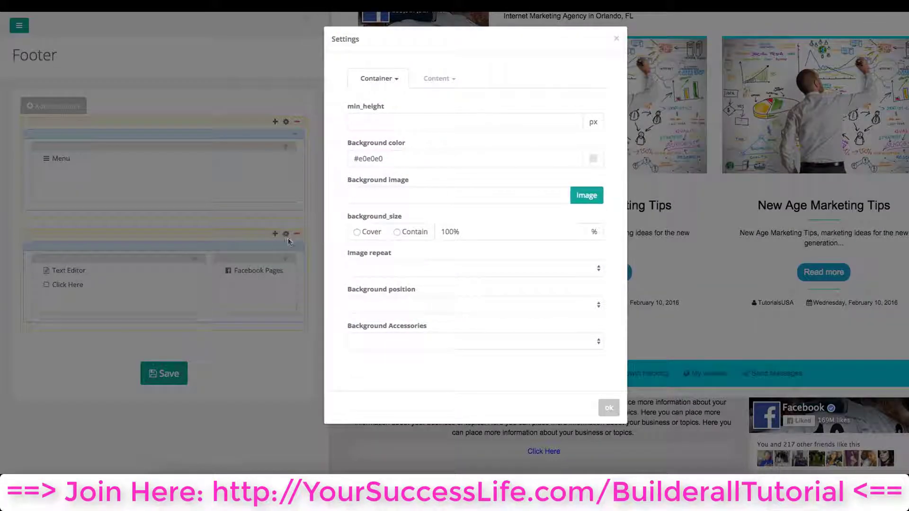
left_click(380, 79)
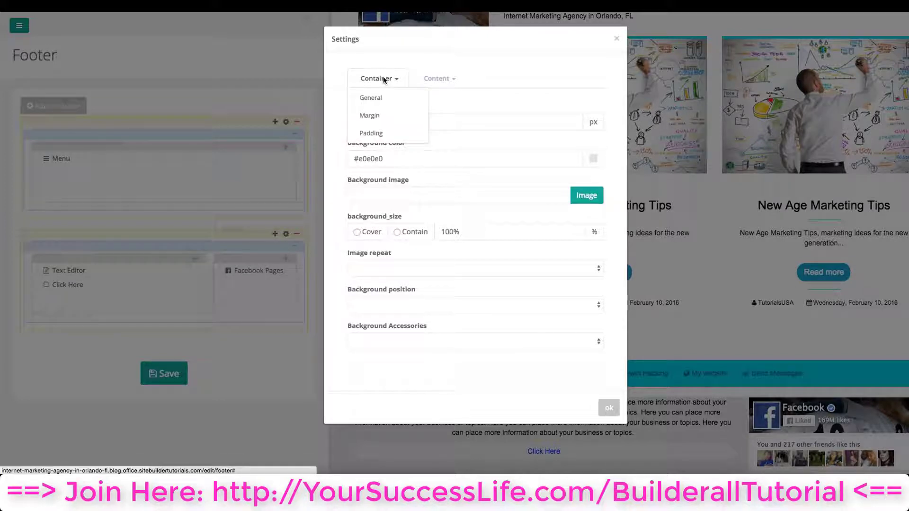
left_click(379, 121)
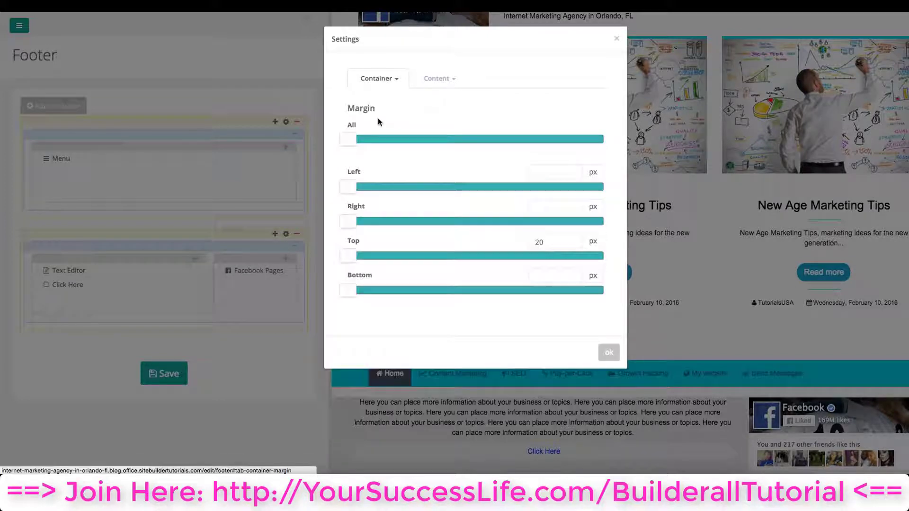
left_click(351, 258)
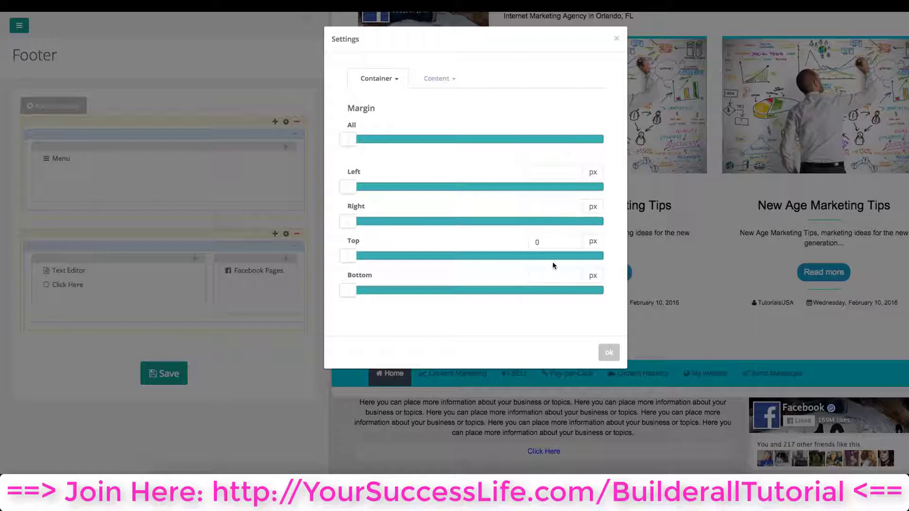
left_click(609, 352)
left_click(163, 373)
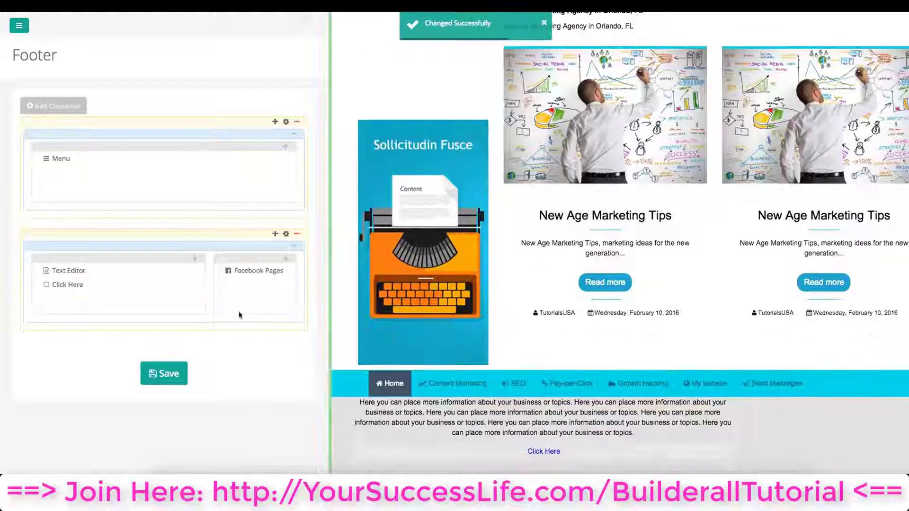
- Set the lower footer container's top padding to 20 px, save the footer and check the page preview
mouse_move(149, 283)
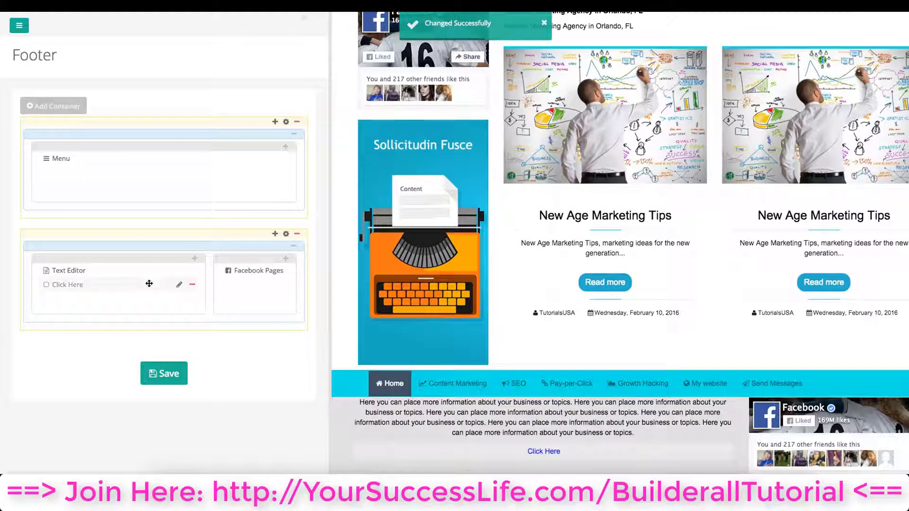
left_click(286, 234)
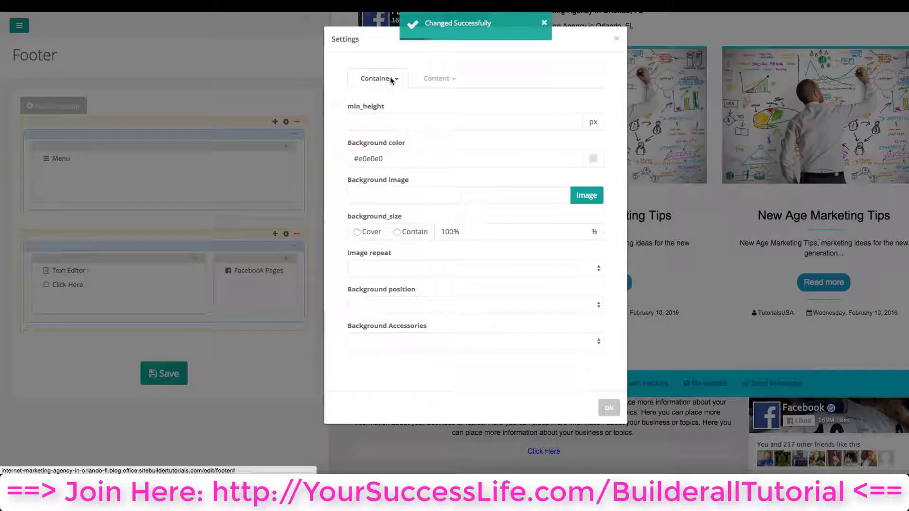
left_click(390, 79)
left_click(380, 135)
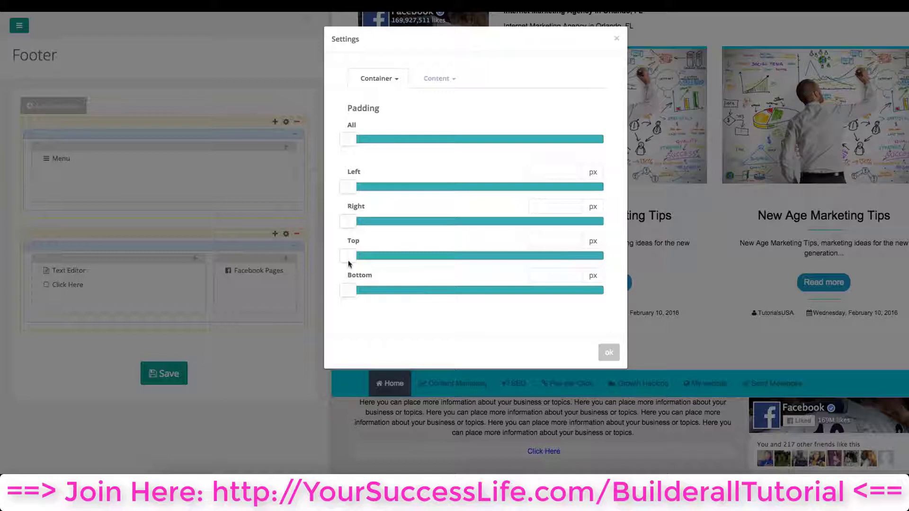
left_click_drag(348, 264, 374, 259)
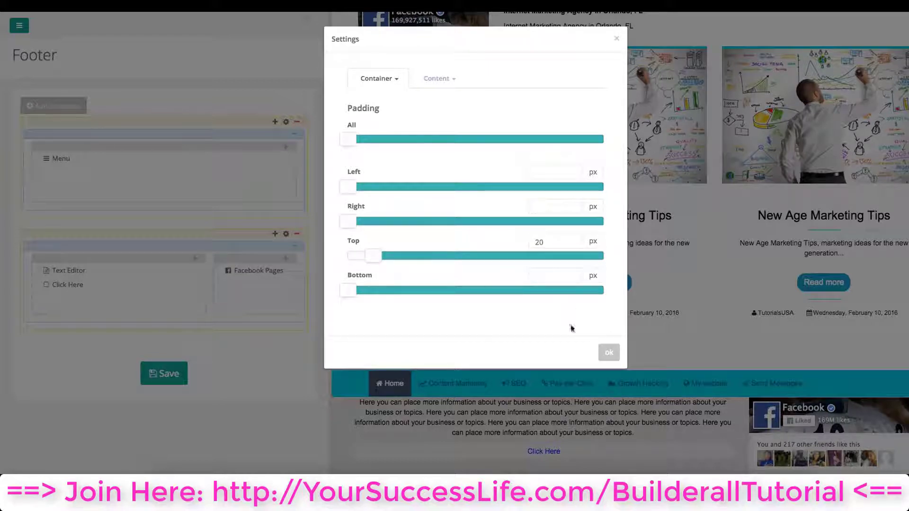
left_click(608, 353)
left_click(153, 378)
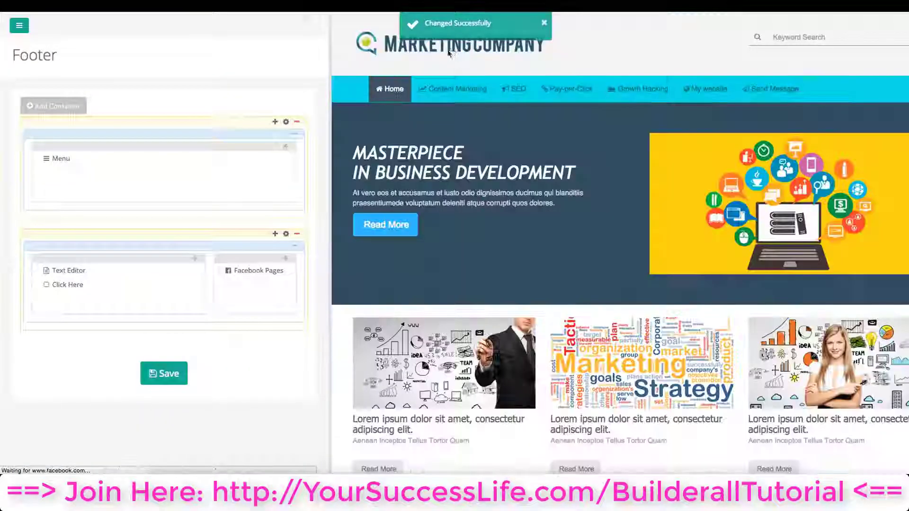
scroll(568, 106, "down", 15)
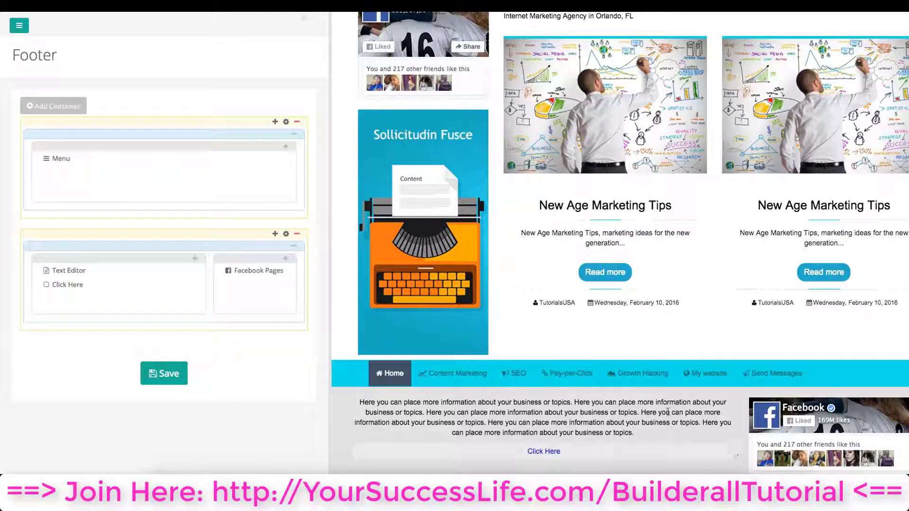
scroll(518, 341, "up", 5)
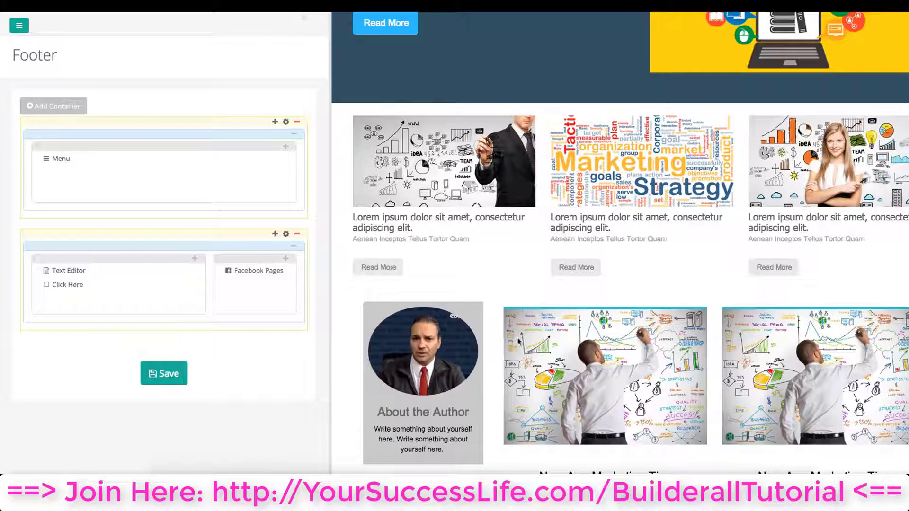